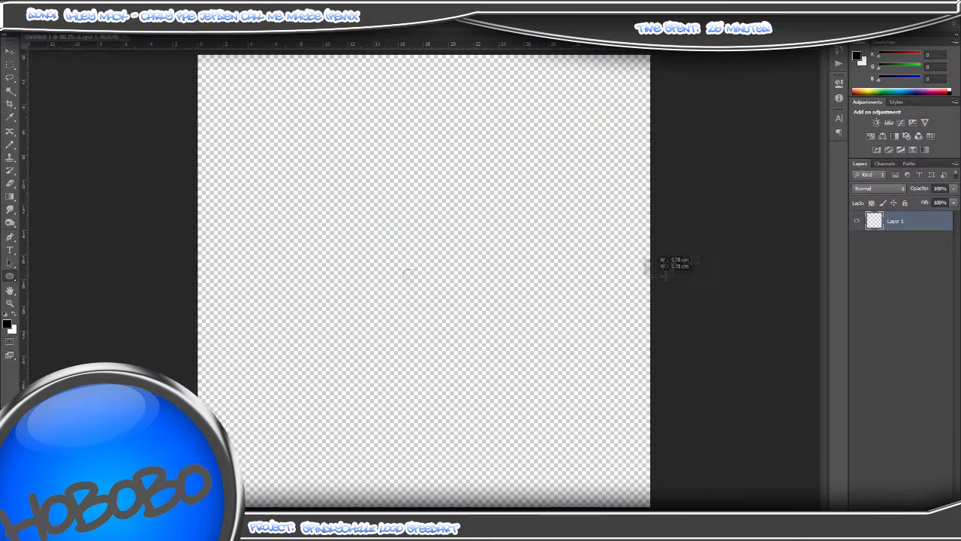
left_click_drag(664, 276, 919, 465)
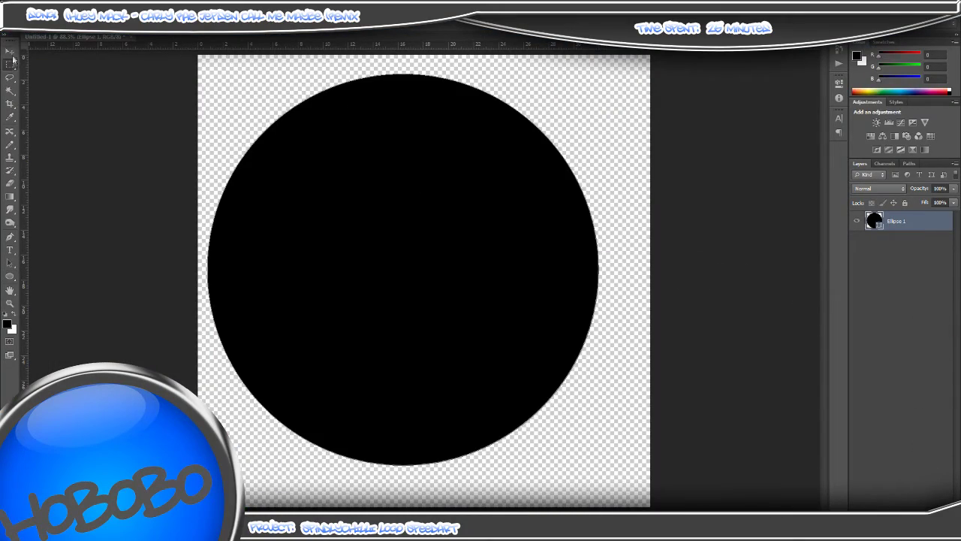
right_click(897, 222)
left_click(811, 218)
left_click_drag(459, 198, 468, 207)
key("ctrl+alt+z")
key("ctrl+alt+z")
key("ctrl+alt+z")
Step: Place one horizontal and one vertical guide so that they cross at the centre of the canvas
left_click_drag(451, 45, 440, 280)
left_click_drag(24, 323, 420, 356)
key("u")
left_click_drag(421, 280, 754, 73)
key("ctrl+z")
left_click_drag(419, 217, 425, 217)
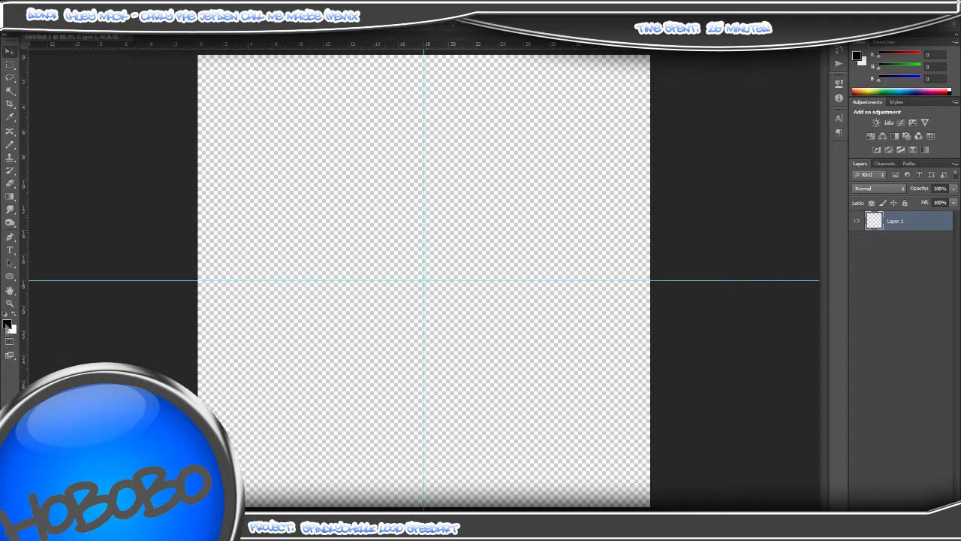
Step: Draw a large dark grey circle centred on the guide intersection and rasterize its layer
left_click_drag(425, 280, 645, 94)
left_click(90, 23)
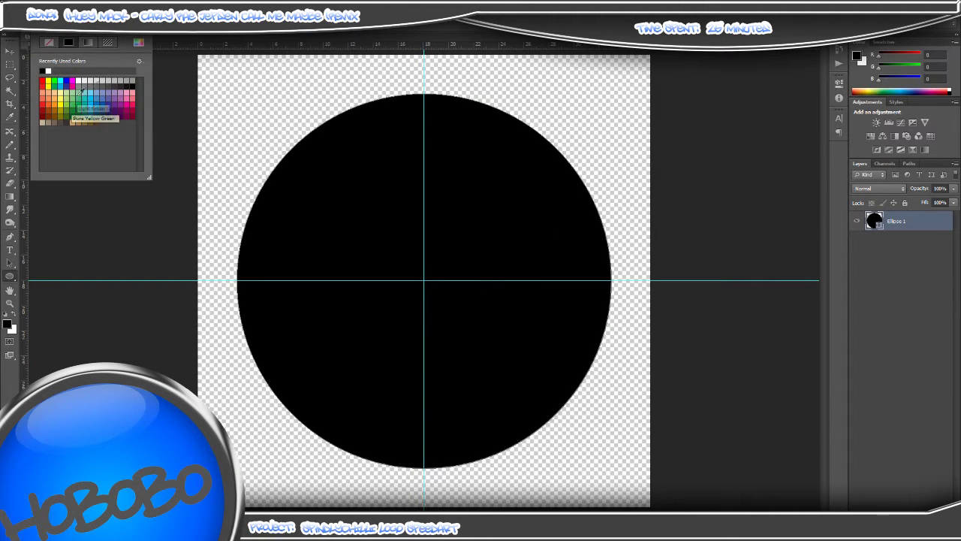
left_click(108, 87)
right_click(905, 225)
left_click(822, 210)
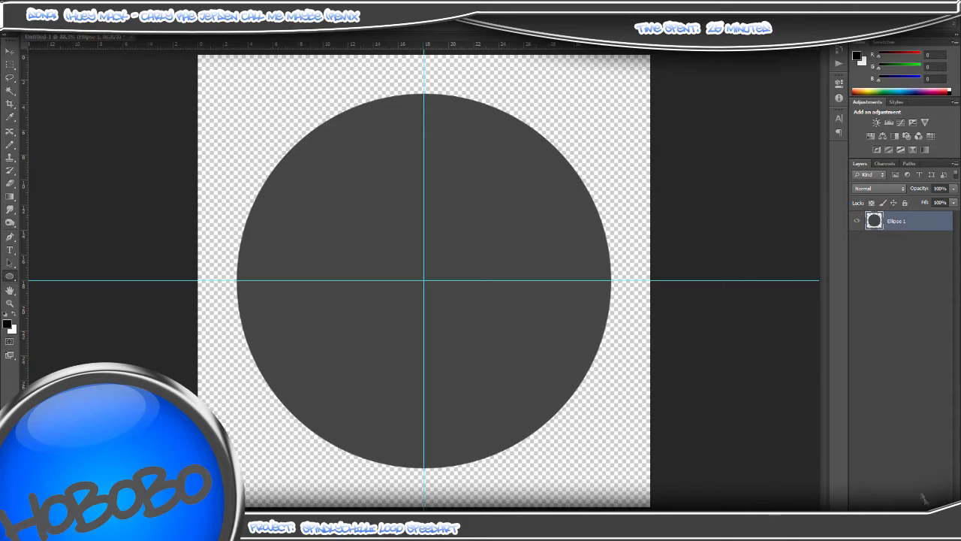
Step: Draw a closed triangular pen path overlapping the lower-left edge of the circle
key("p")
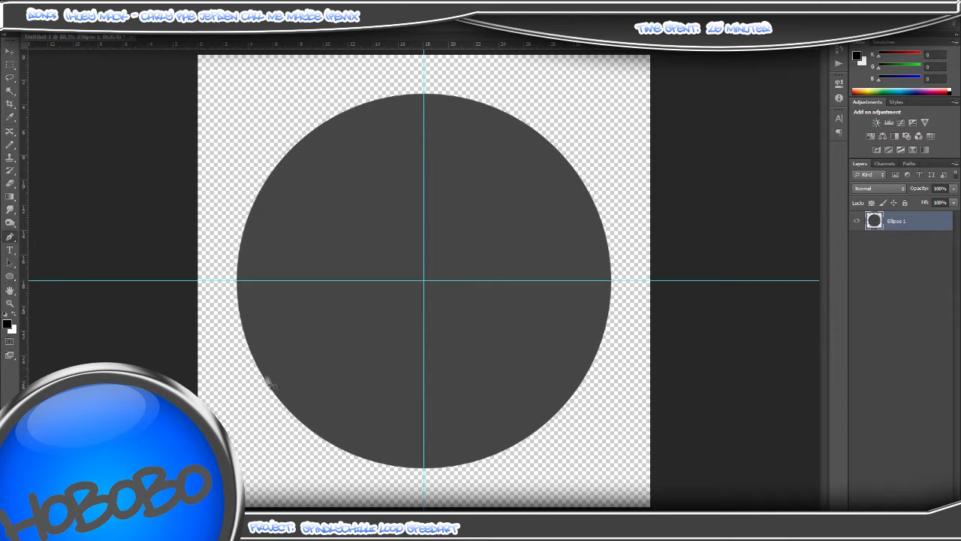
left_click(261, 365)
right_click(308, 419)
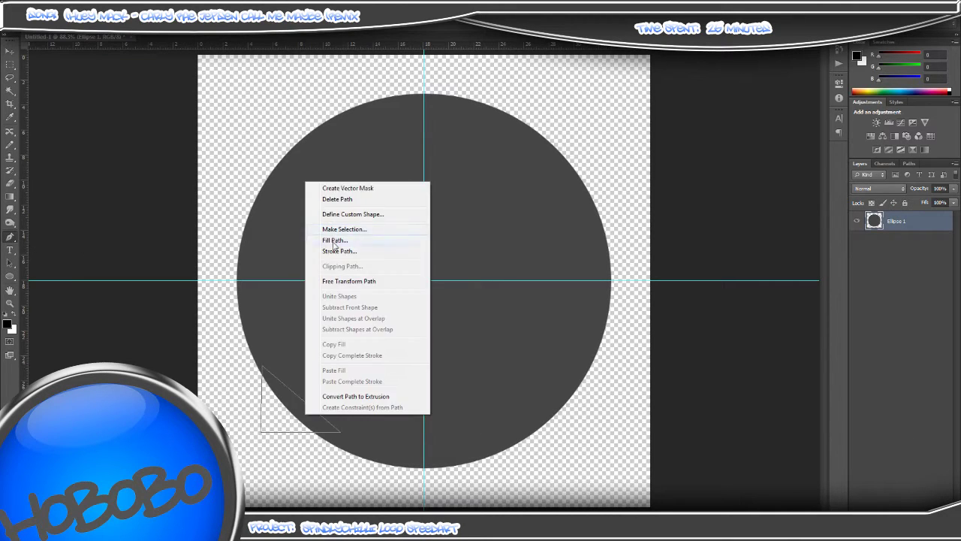
Step: Fill the triangular path with a custom orange colour in Normal mode at 100% opacity
left_click(330, 246)
left_click(444, 148)
left_click(440, 175)
left_click(404, 328)
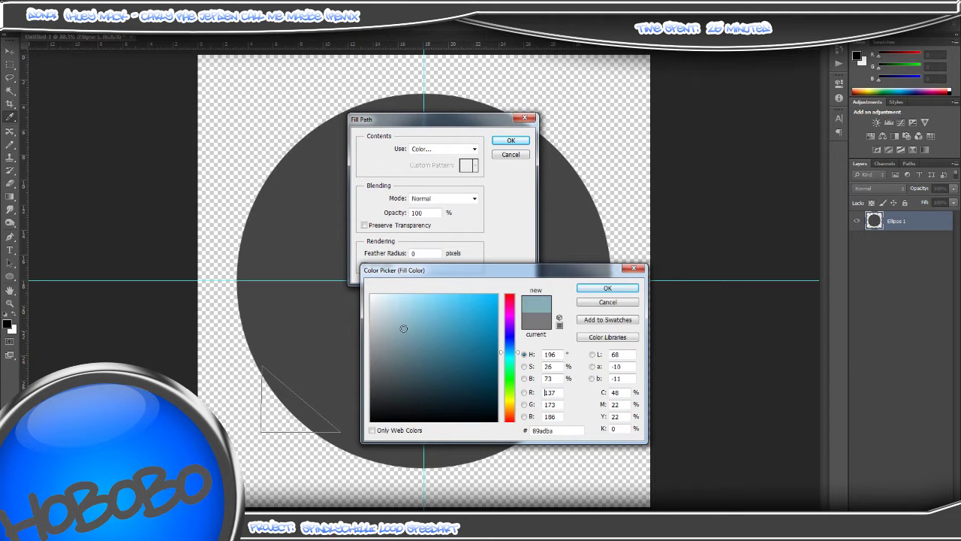
left_click_drag(405, 329, 388, 366)
left_click_drag(516, 365, 515, 408)
left_click_drag(458, 335, 499, 315)
left_click(607, 289)
left_click(511, 141)
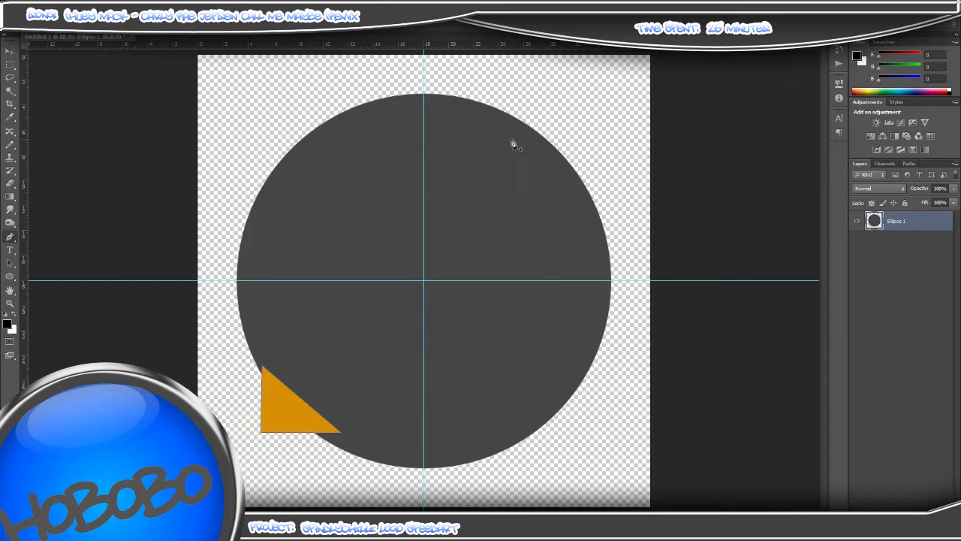
Step: Undo the fill, apply it instead on a new layer beneath the circle, and delete the path
key("ctrl+z")
key("ctrl+shift+alt+n")
left_click_drag(892, 216, 893, 257)
right_click(604, 152)
left_click(634, 211)
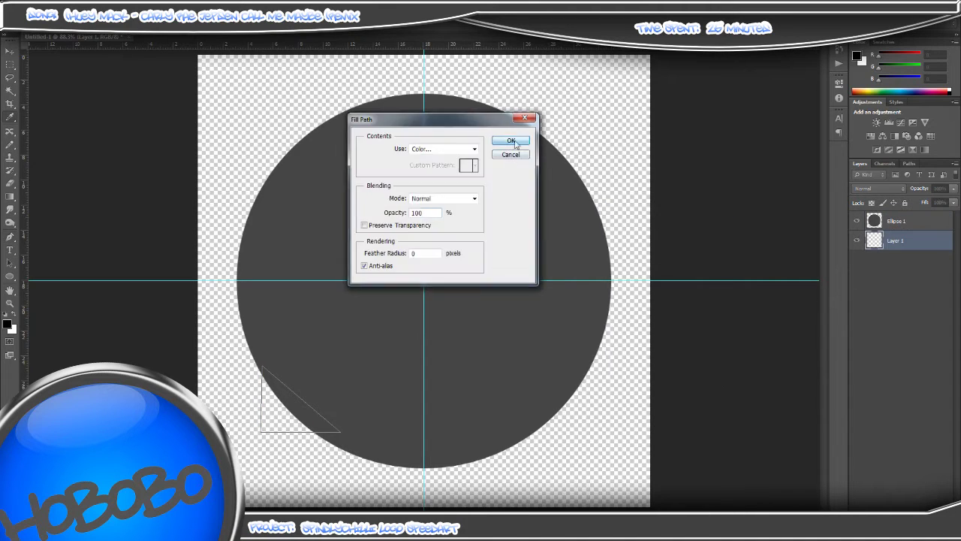
left_click(511, 140)
right_click(287, 203)
left_click(314, 219)
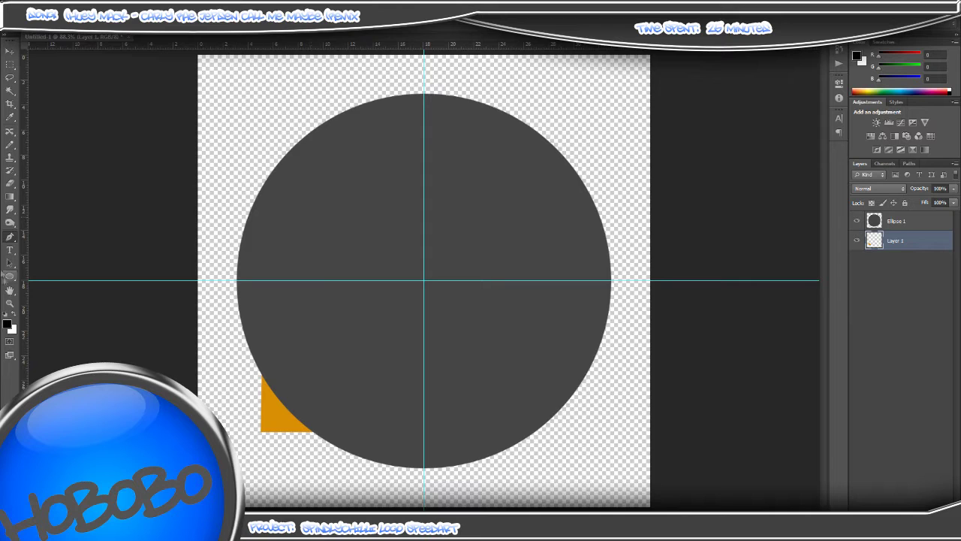
Step: Draw a closed pen path for a bent arm rising from the triangle's lower-left corner and widening towards its top edge
left_click(10, 303)
left_click(253, 431)
left_click(253, 431)
left_click(254, 431)
left_click(10, 236)
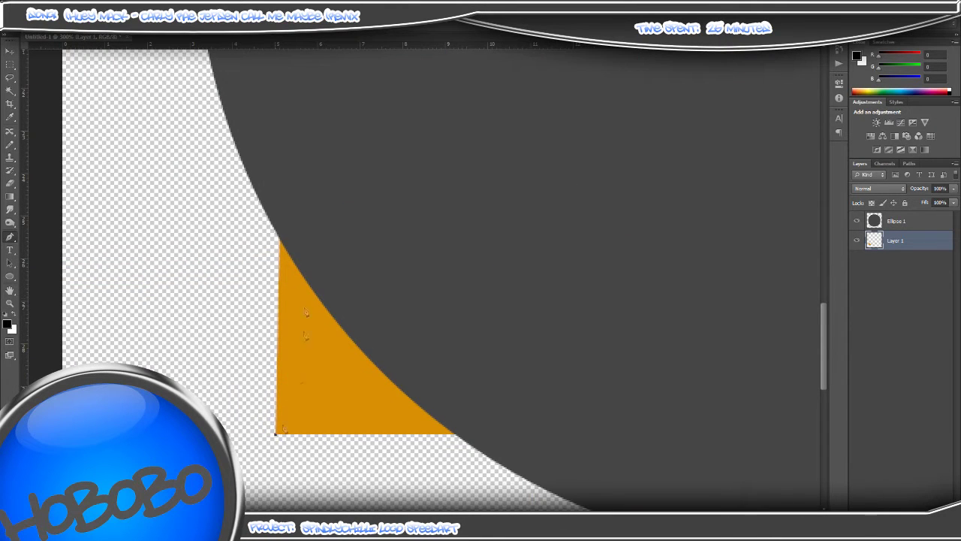
left_click(10, 303)
right_click(230, 297)
left_click(249, 305)
left_click(9, 236)
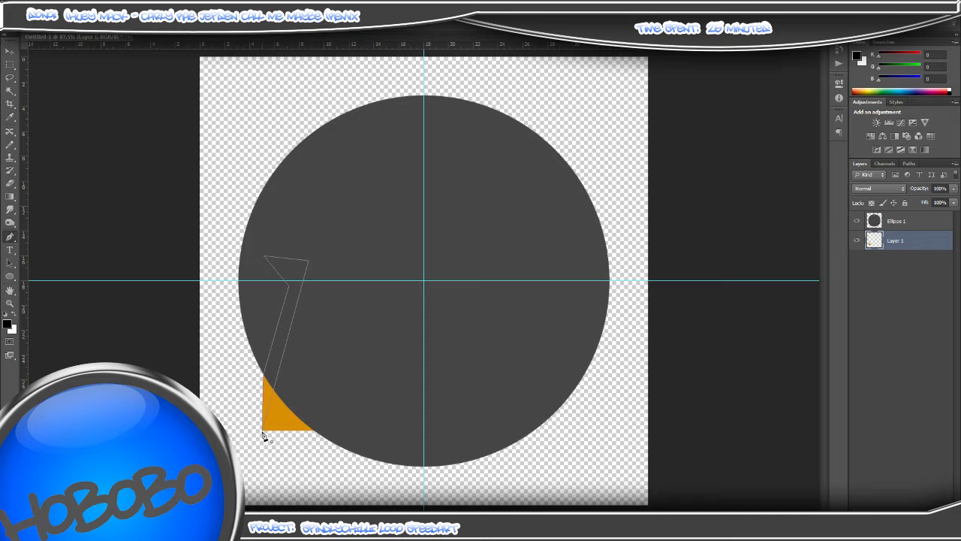
left_click(263, 433)
left_click(263, 432)
key("ctrl+alt+z")
key("ctrl+alt+z")
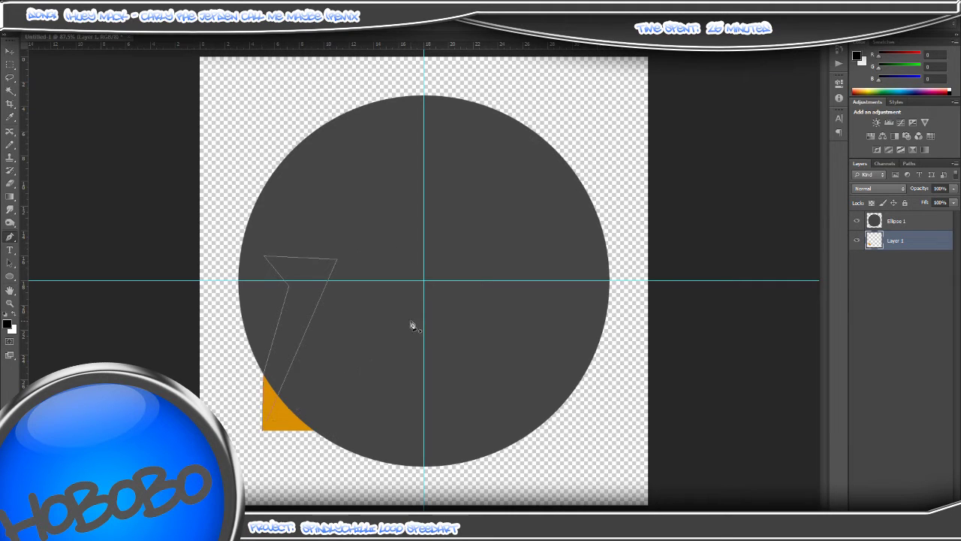
Step: Fill the arm path with the same orange on a new layer above the circle
right_click(369, 298)
left_click(931, 515)
left_click_drag(892, 241, 883, 212)
right_click(504, 350)
left_click(532, 175)
left_click(510, 141)
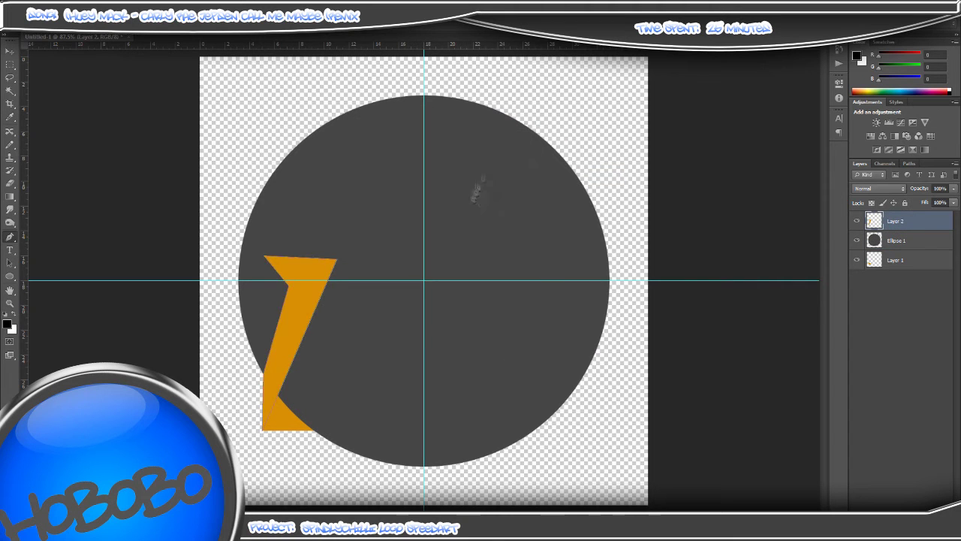
Step: Lighten the orange triangle on Layer 1 with the Dodge tool
left_click(903, 261)
left_click(12, 223)
left_click(45, 221)
left_click(41, 25)
left_click(290, 382)
left_click(292, 385)
Step: Darken the orange arm on Layer 2 with the Burn tool
left_click(13, 224)
left_click(51, 229)
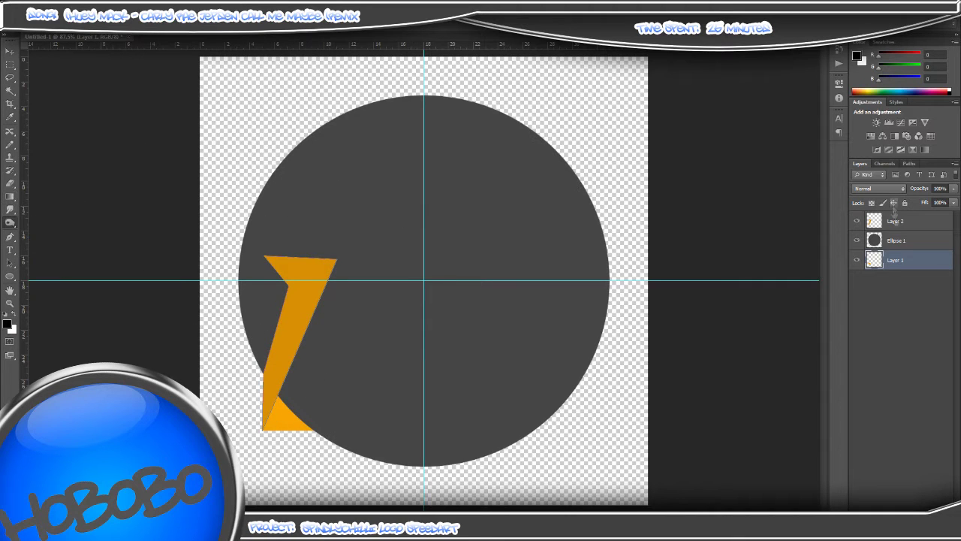
left_click(895, 221)
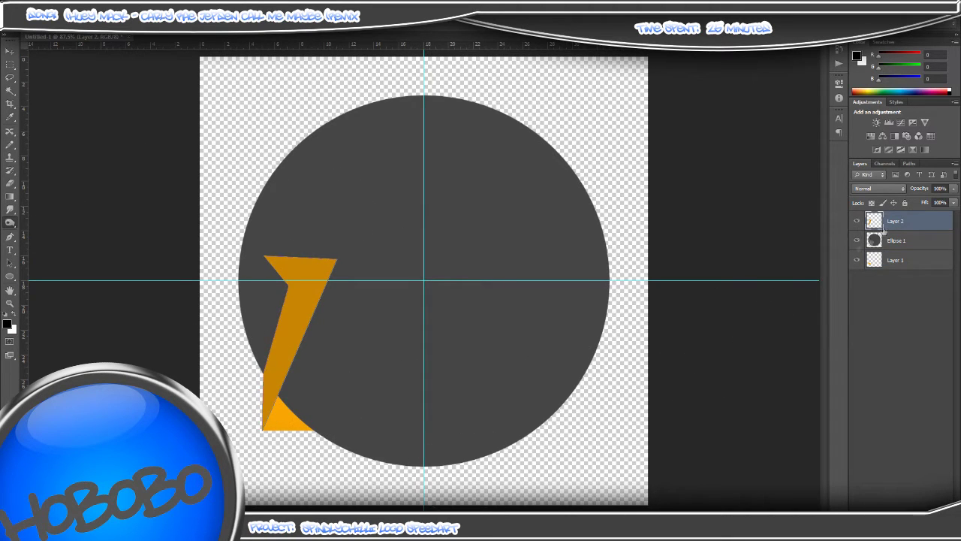
Step: Draw a closed pen path around the triangular top facet of the arm
left_click(10, 237)
left_click(10, 303)
left_click(297, 271)
left_click(296, 271)
left_click(10, 238)
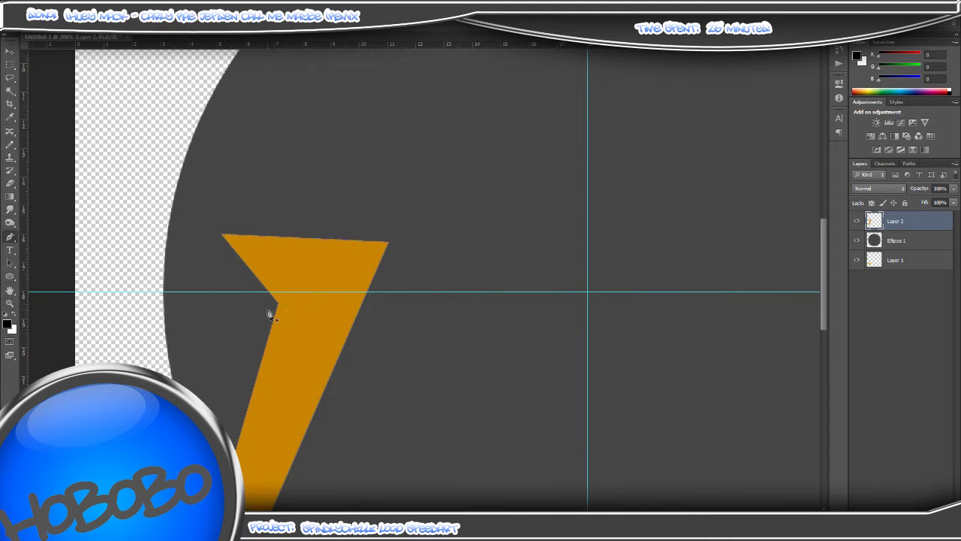
left_click(218, 228)
left_click(274, 305)
Step: Try to work on the top facet through a selection made from its path, and undo the attempt
left_click(10, 303)
right_click(278, 231)
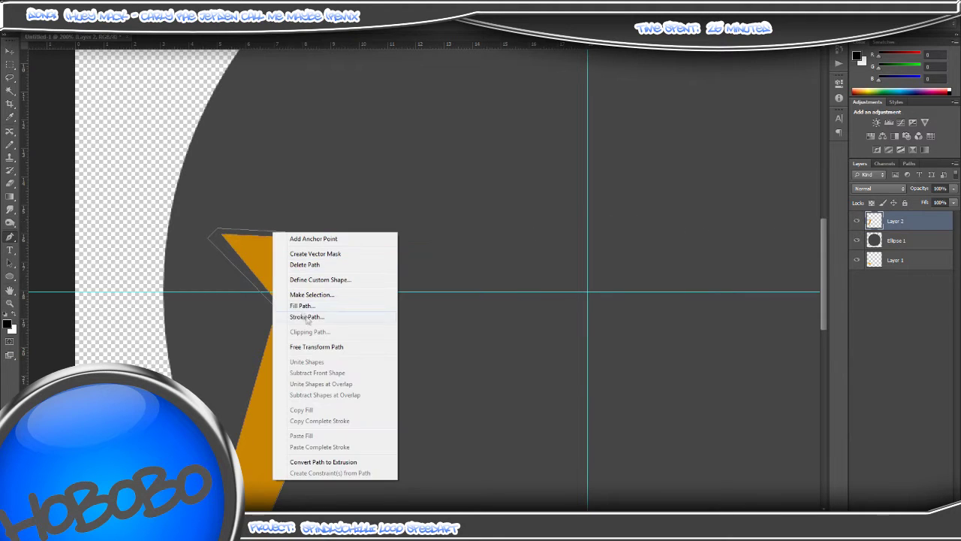
left_click(316, 293)
left_click(365, 150)
left_click(279, 241)
left_click(277, 242)
key("ctrl+z")
key("ctrl+alt+z")
key("ctrl+alt+z")
Step: Try making a selection from the facet path again, and discard both the selection and the path
left_click(10, 237)
right_click(211, 218)
left_click(240, 266)
left_click(367, 151)
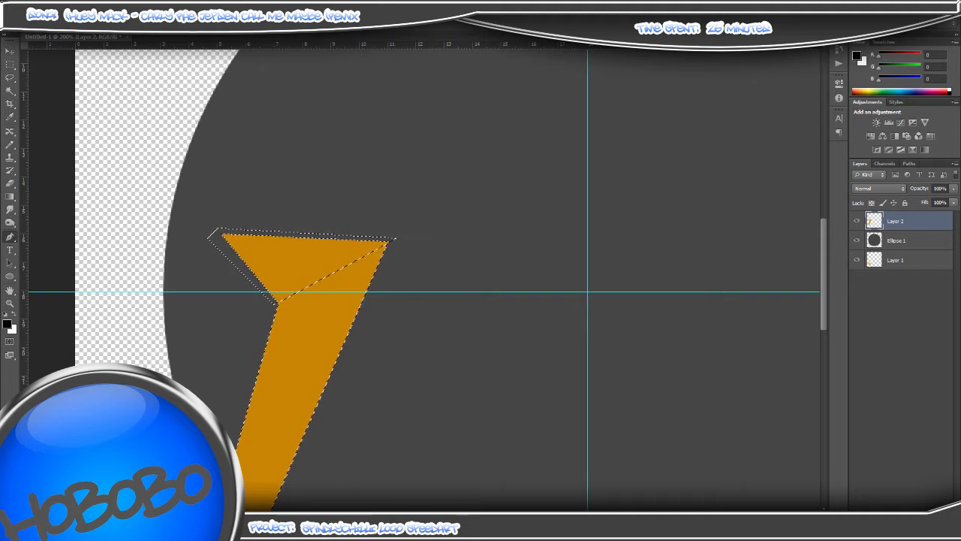
key("ctrl+d")
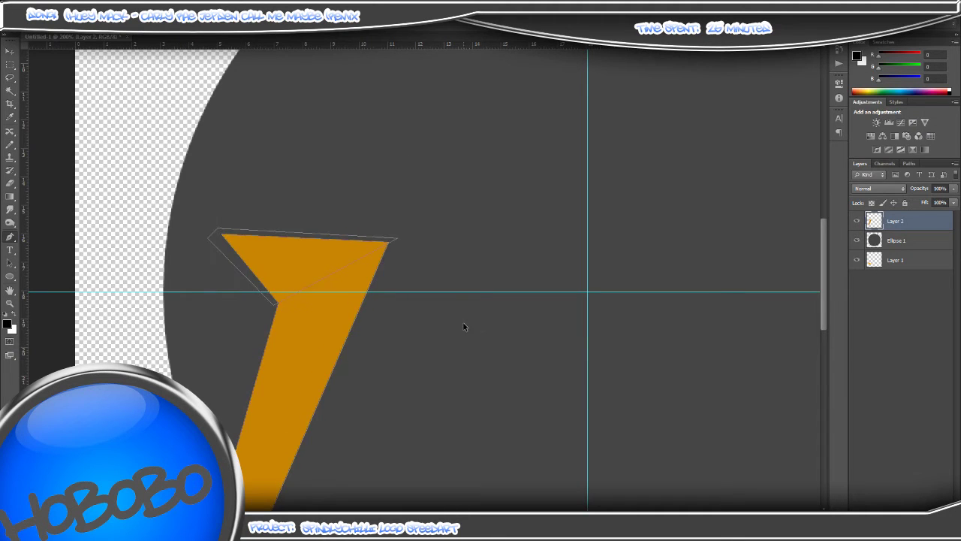
right_click(452, 91)
left_click(483, 108)
Step: Outline the arm's triangular top facet with a new pen path and convert it to a selection
left_click(270, 307)
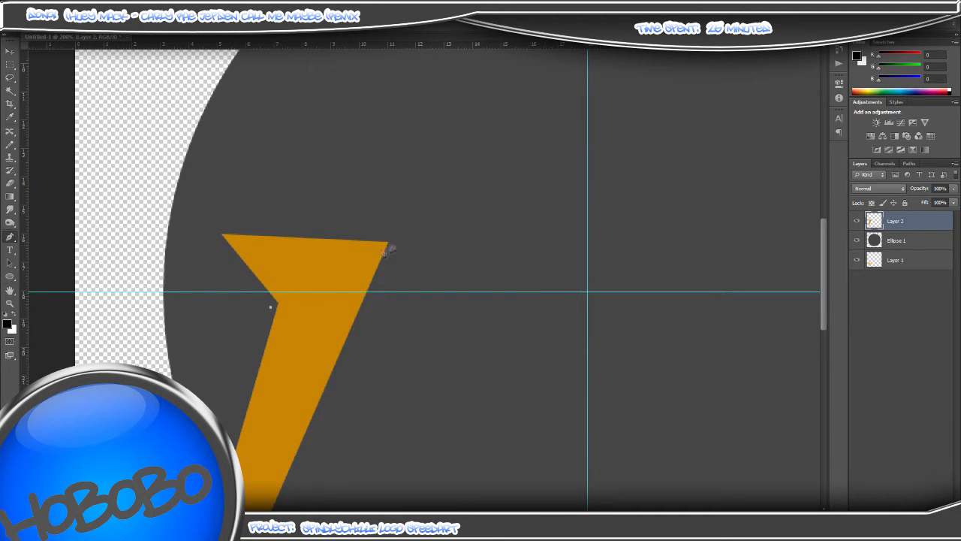
right_click(279, 268)
left_click(320, 316)
left_click(371, 149)
Step: Darken the selected top facet to a deep brown with the Burn tool and deselect it
left_click(10, 222)
mouse_move(299, 229)
left_mouse_down()
mouse_move(304, 238)
mouse_move(306, 224)
left_mouse_up()
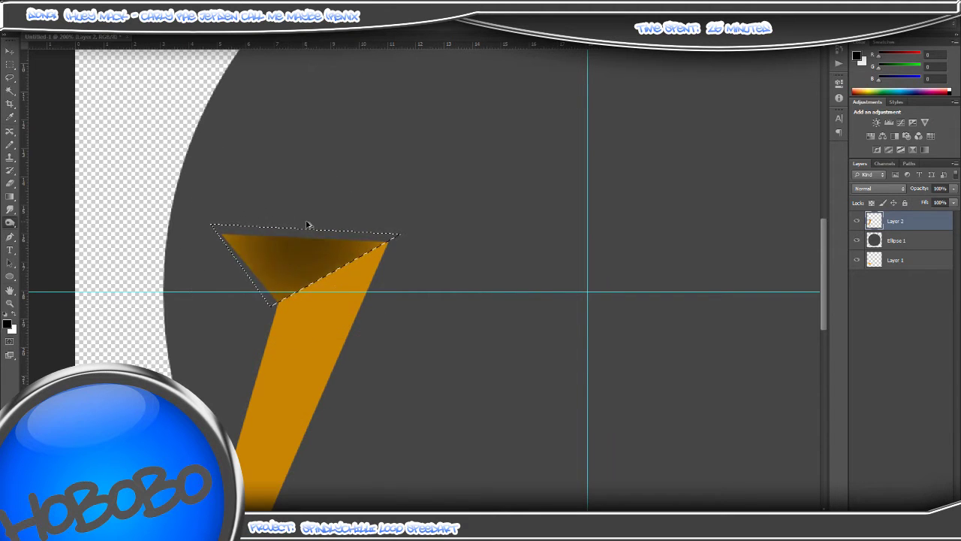
mouse_move(267, 232)
left_mouse_down()
mouse_move(260, 198)
mouse_move(242, 288)
mouse_move(239, 248)
left_mouse_up()
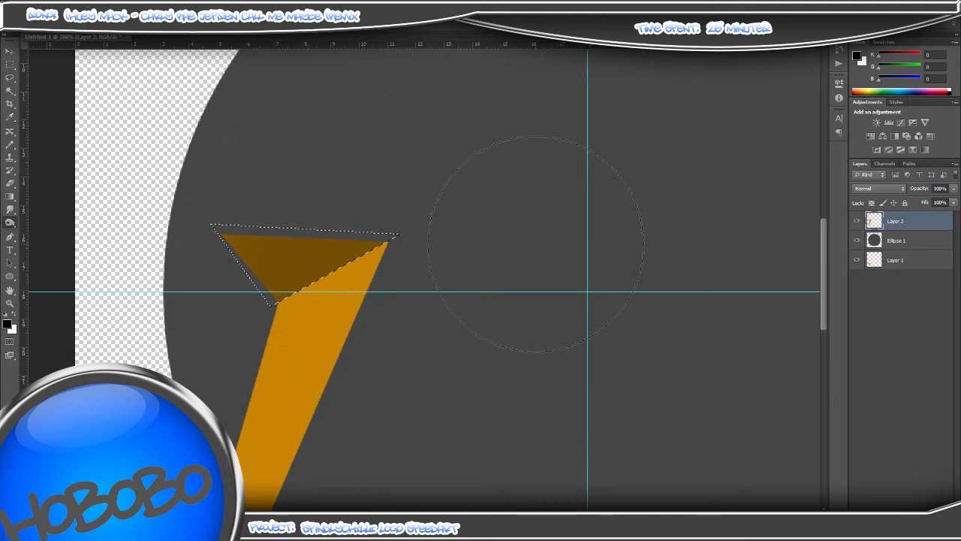
left_click(10, 304)
right_click(199, 288)
left_click(229, 294)
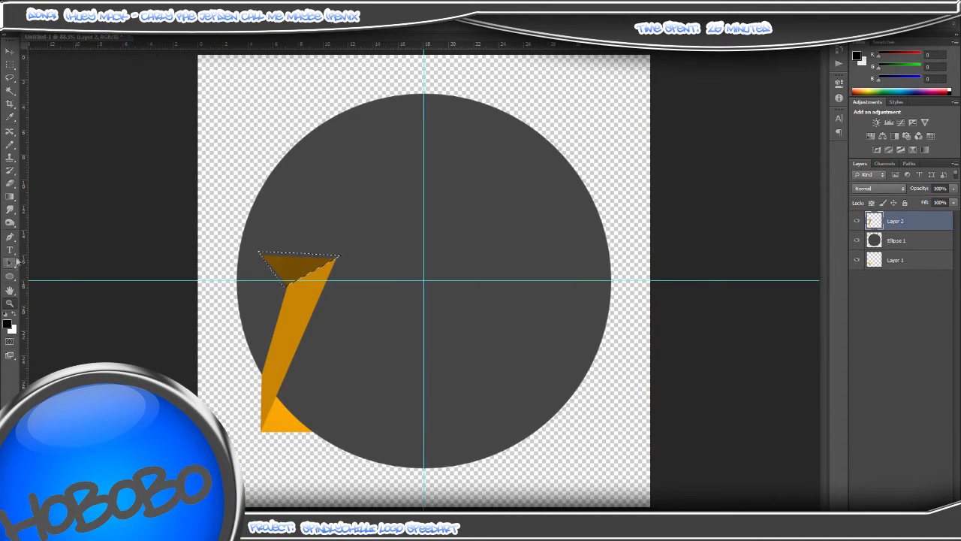
left_click(9, 65)
right_click(306, 185)
left_click(331, 191)
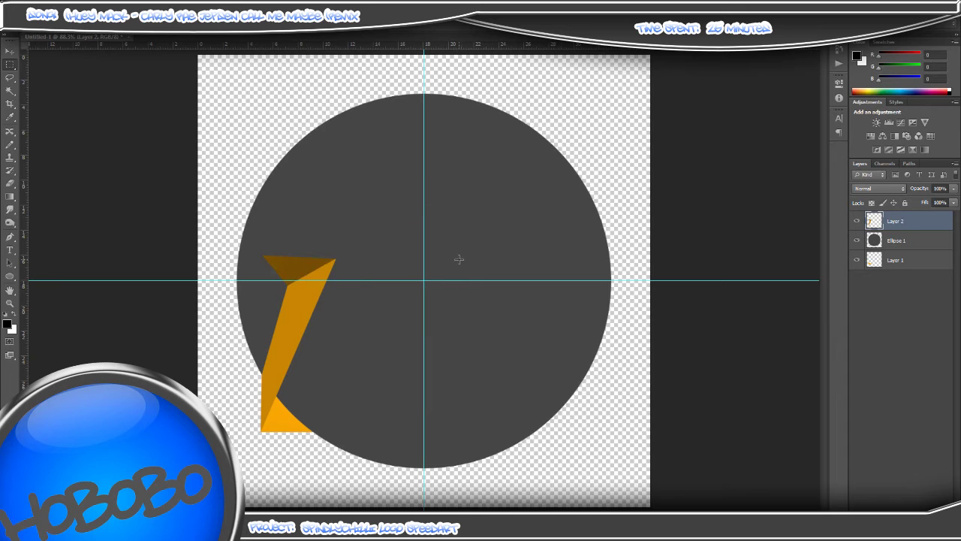
Step: Draw a straight open pen path along the fold between the dark facet and the arm's body
left_click(10, 304)
left_click(289, 274)
key("p")
right_click(442, 223)
left_click(496, 218)
key("Return")
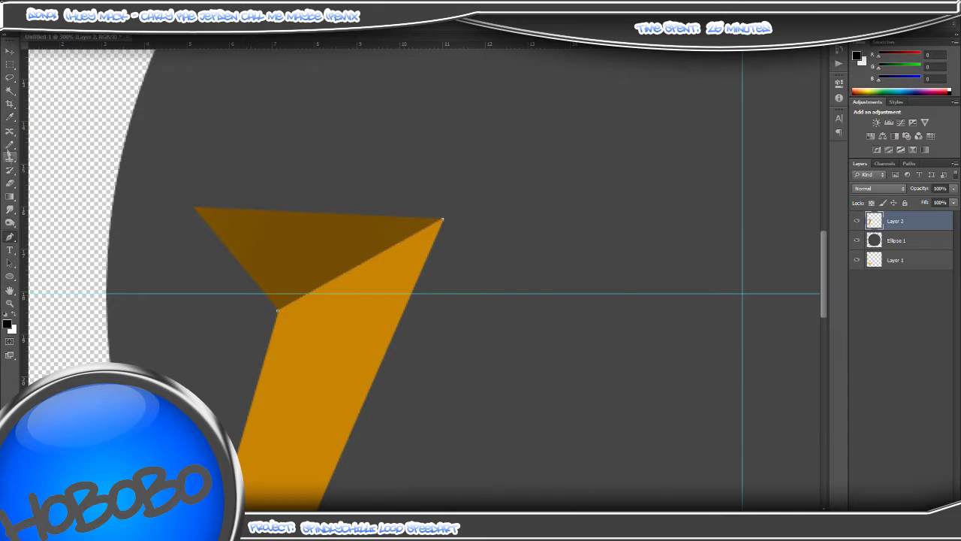
Step: Set up a brush and stroke the fold path with it as a thin black line
left_click(10, 145)
left_click(54, 143)
left_click(43, 24)
left_click(129, 40)
left_click(163, 163)
left_click(450, 202)
left_click(442, 199)
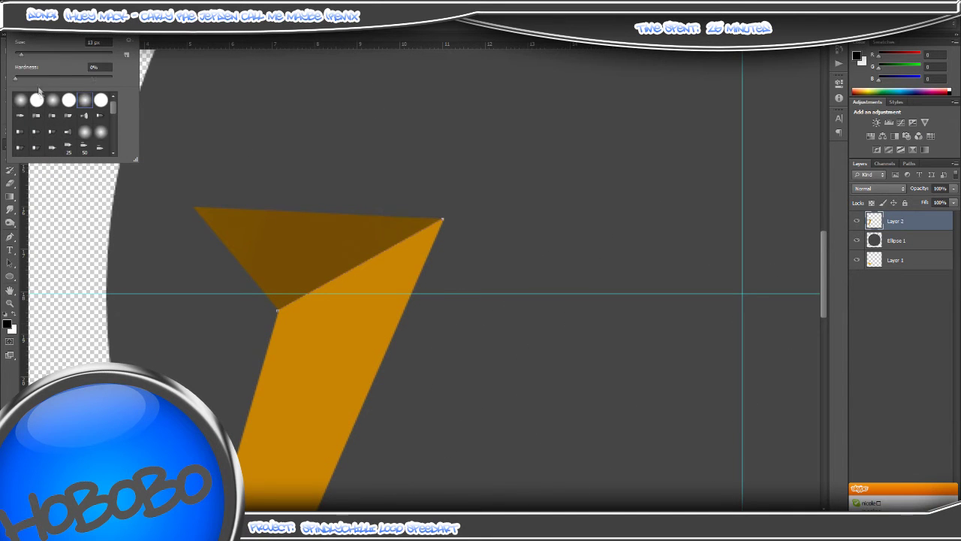
key("Escape")
right_click(299, 274)
left_click(323, 342)
left_click(387, 166)
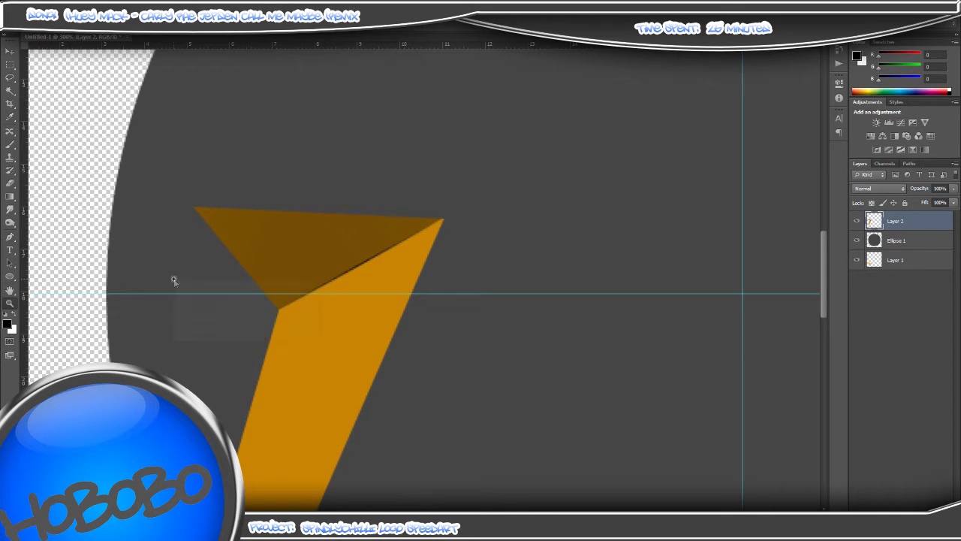
Step: Add a black outside Stroke effect with a size of 1 px to the arm on Layer 2
key("ctrl+0")
left_click(909, 259, "ctrl")
right_click(910, 221)
left_click(924, 230)
left_click(918, 223)
right_click(917, 224)
left_click(820, 144)
left_click(369, 176)
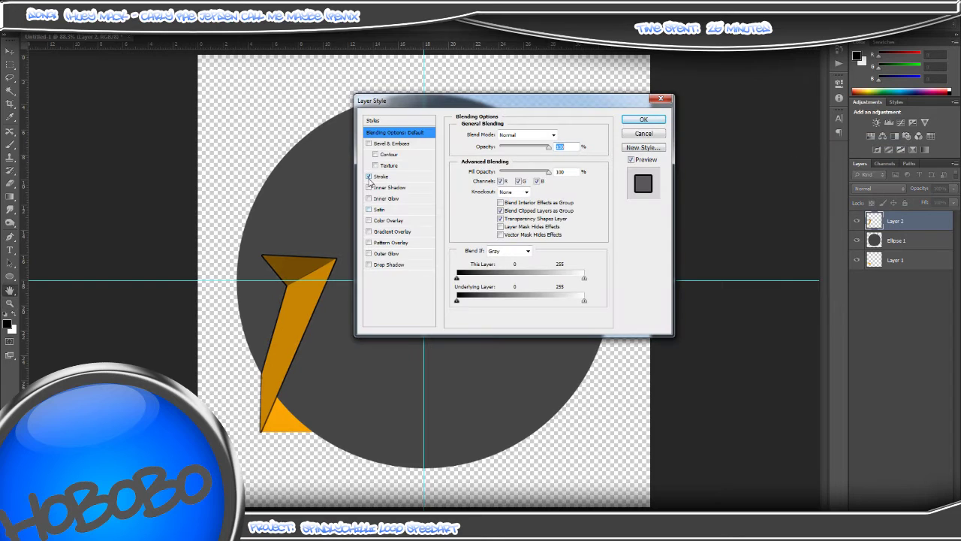
left_click(380, 177)
type("1")
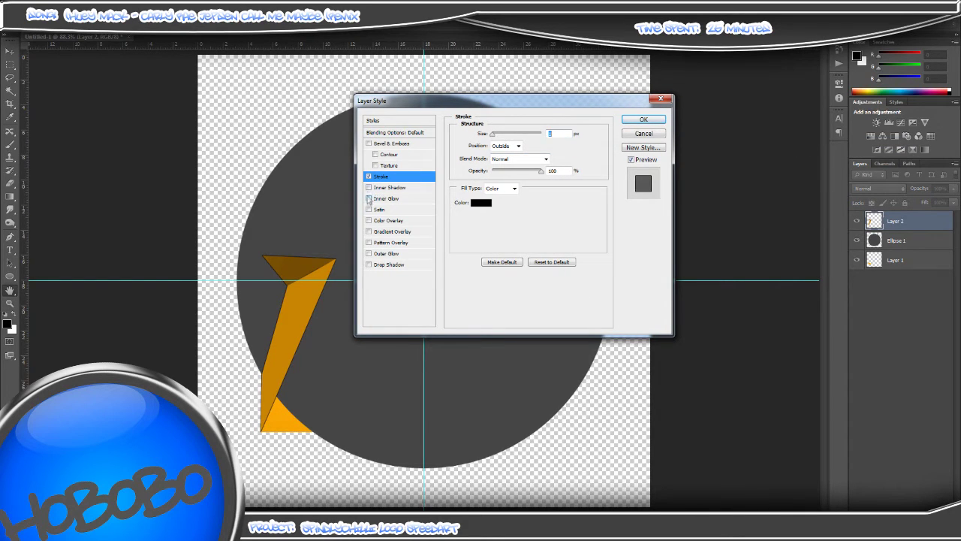
Step: Add a Multiply drop shadow to Layer 2 with 75% opacity, a 90 px size and an increased distance
left_click(369, 264)
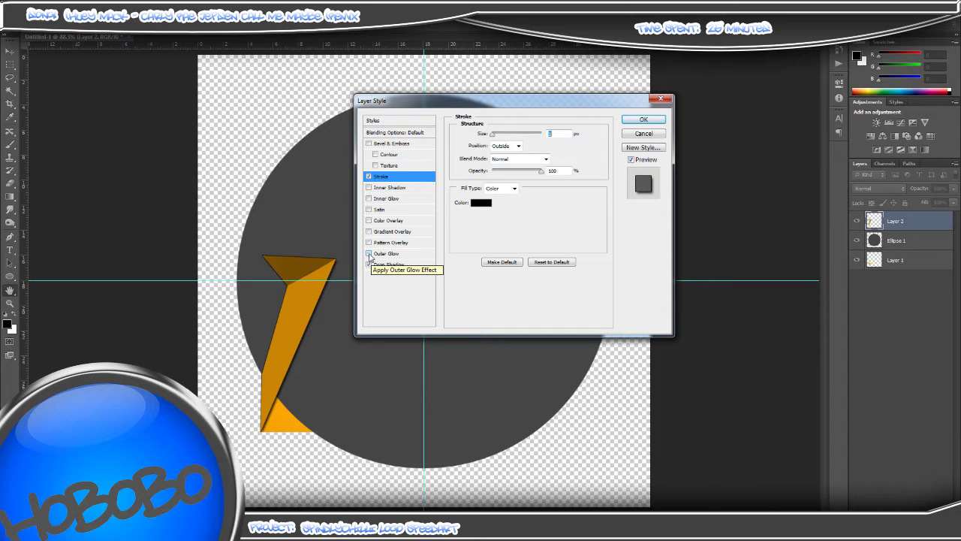
left_click(387, 265)
mouse_move(494, 178)
left_mouse_down()
mouse_move(528, 179)
mouse_move(511, 201)
mouse_move(513, 180)
mouse_move(502, 178)
left_mouse_up()
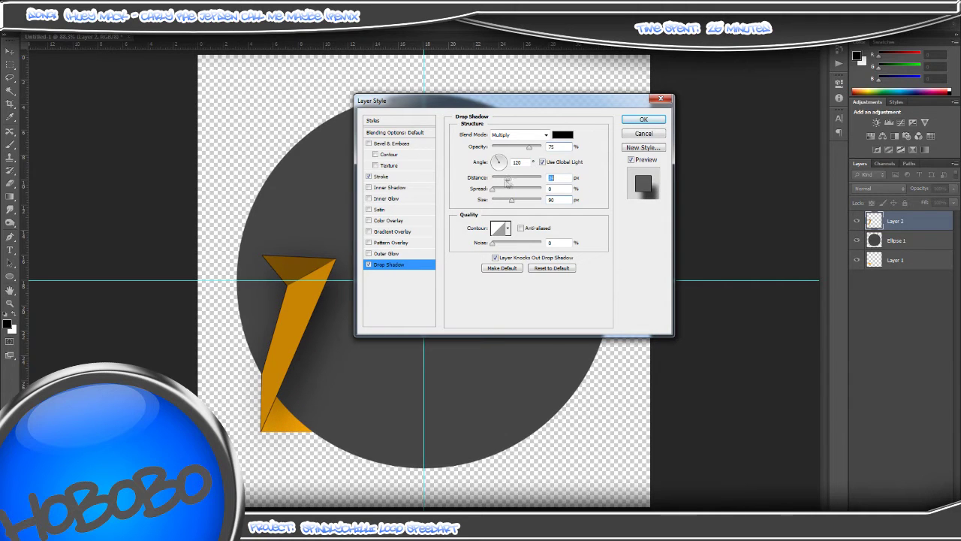
left_click(520, 135)
left_click(519, 134)
left_click(654, 122)
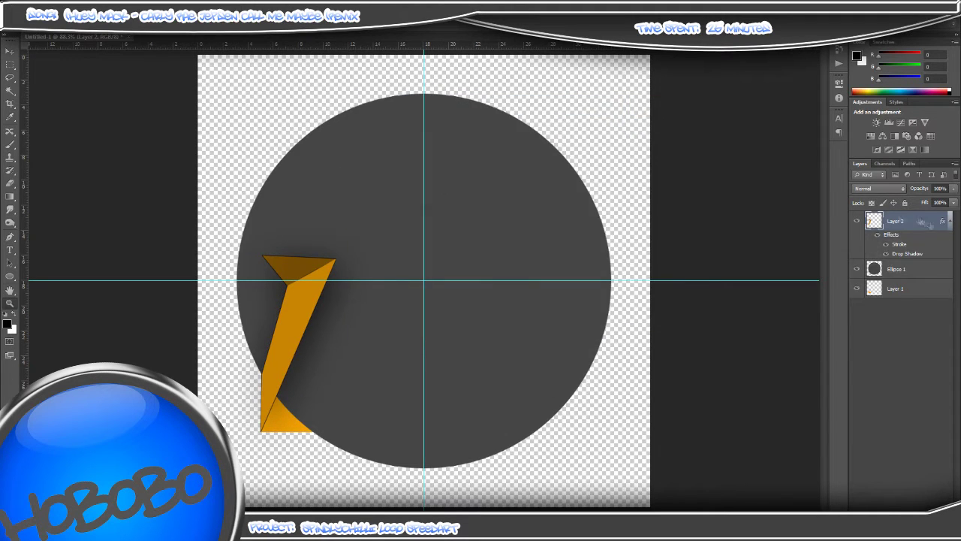
Step: Copy the layer style of Layer 2 and paste it onto the triangle's layer, Layer 1
right_click(893, 223)
left_click(871, 299)
right_click(901, 292)
left_click(833, 311)
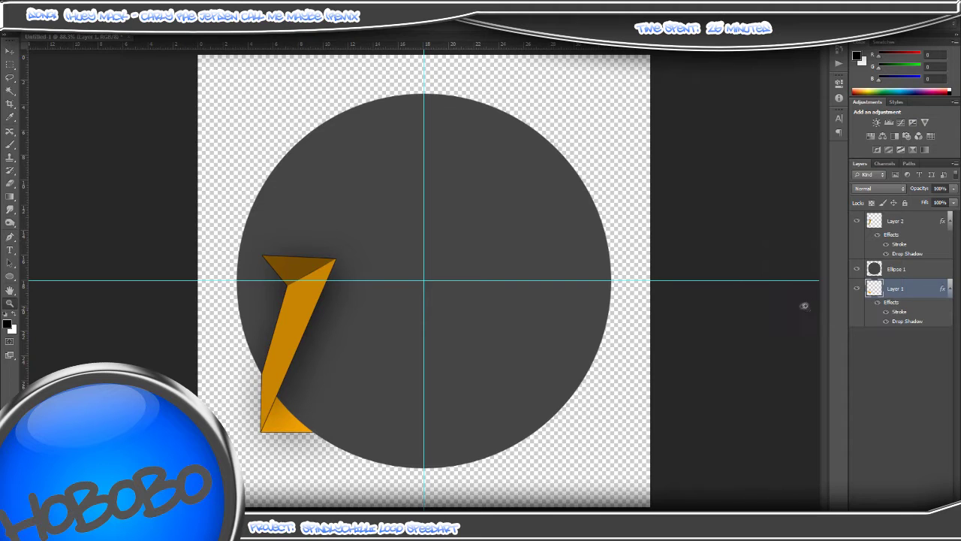
Step: Darken the triangle on Layer 1 near the arm's foot with a smaller Burn brush
left_click(10, 223)
left_click(35, 24)
left_click(75, 55)
left_click(271, 410)
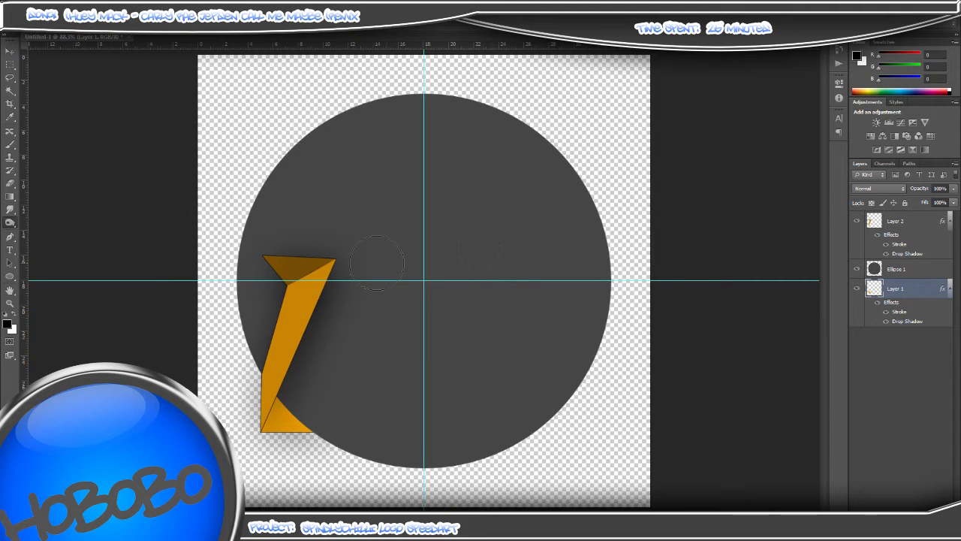
left_click(895, 221, "ctrl")
right_click(897, 225)
left_click(793, 373)
key("ctrl+z")
Step: Link the arm's Layer 2 with the triangle's Layer 1 so they move together
left_click(897, 289, "ctrl")
left_click(896, 221, "ctrl")
left_click(902, 290, "ctrl")
right_click(903, 290)
left_click(803, 273)
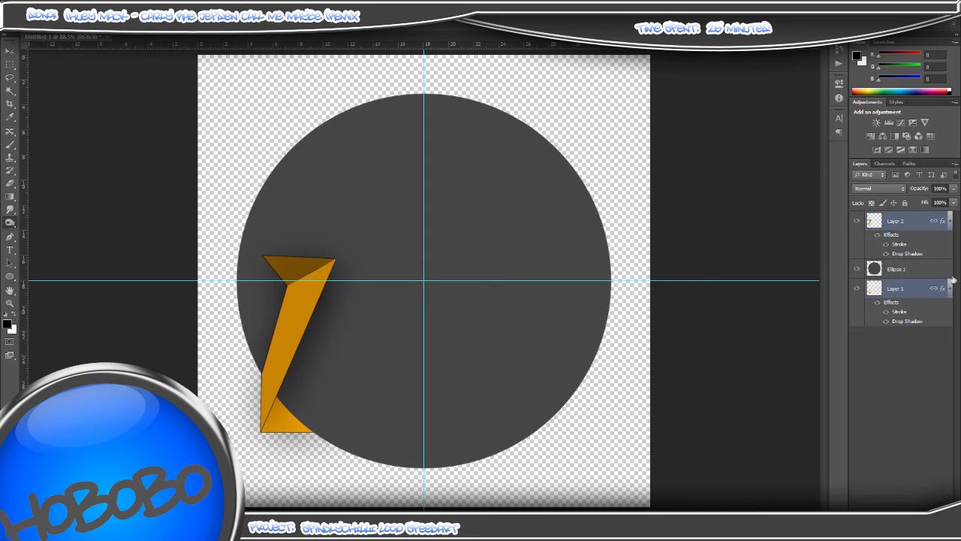
key("v")
mouse_move(365, 297)
left_mouse_down()
mouse_move(369, 275)
mouse_move(350, 300)
left_mouse_up()
key("ctrl+z")
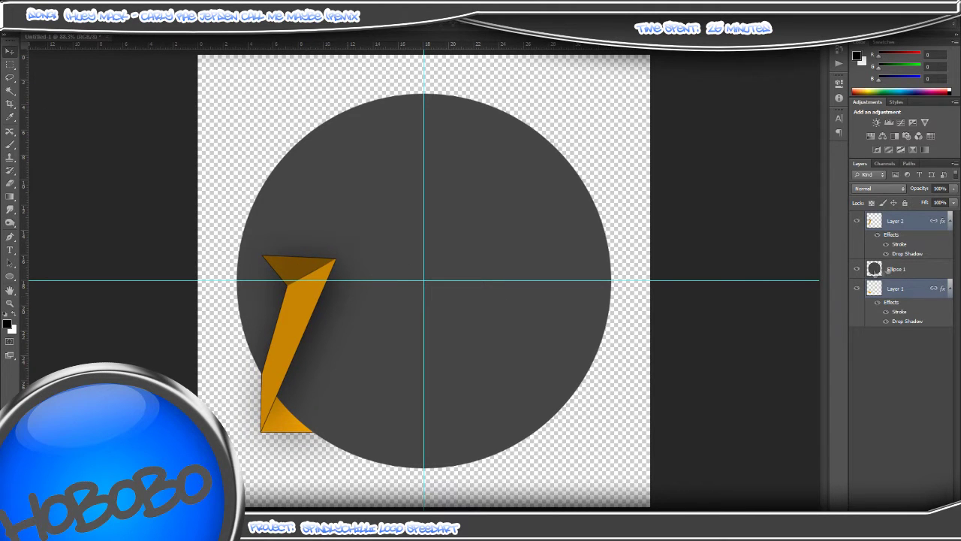
Step: Duplicate the linked arm and triangle layers and flip the copies horizontally
right_click(895, 224)
left_click(791, 169)
left_click(406, 158)
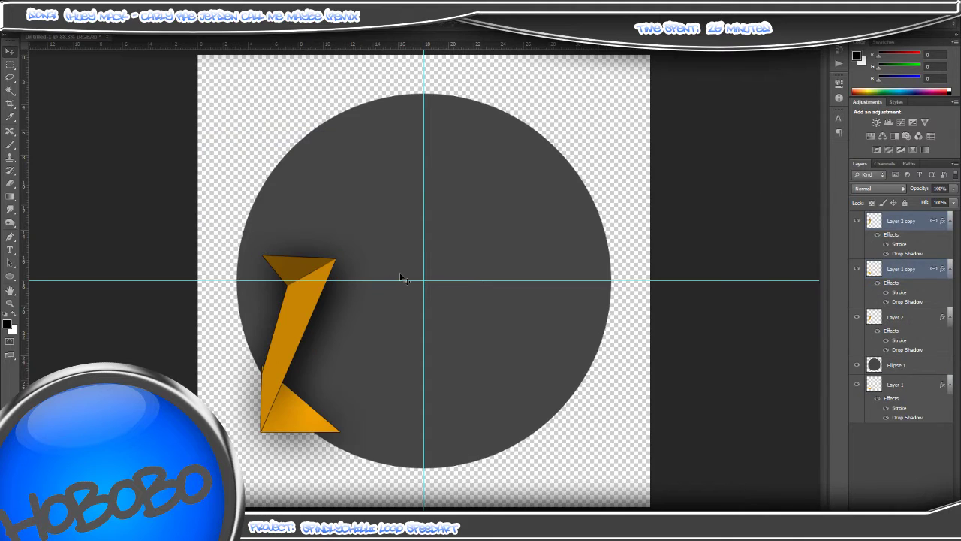
right_click(350, 392)
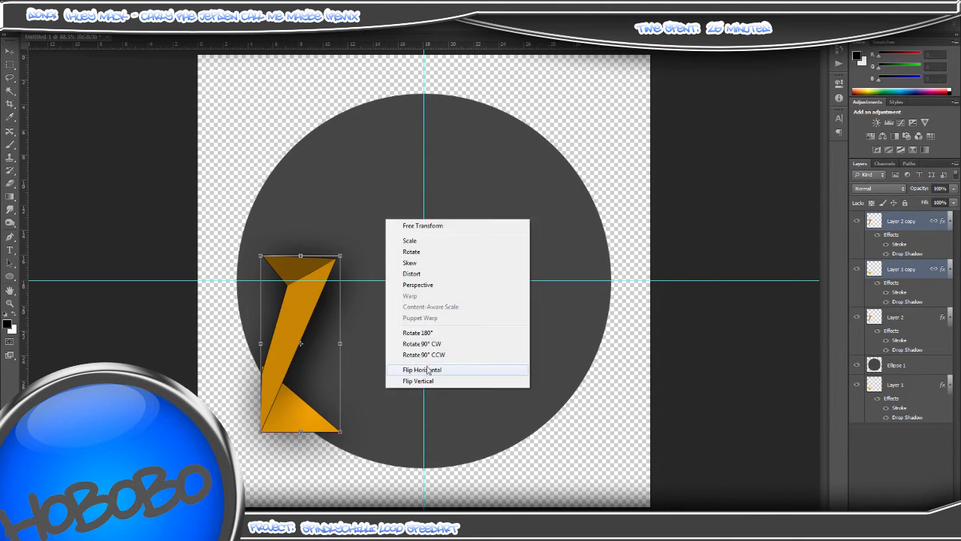
left_click(418, 426)
Step: Move the flipped arm and triangle straight across to the opposite side of the circle, mirroring the original pair
left_click_drag(314, 381, 371, 382)
key("shift+Right")
key("shift+Right")
key("shift+Right")
key("shift+Right")
key("shift+Right")
key("shift+Right")
key("shift+Right")
key("shift+Right")
key("shift+Right")
key("shift+Right")
key("shift+Right")
key("shift+Right")
key("shift+Right")
key("shift+Right")
key("shift+Right")
key("shift+Right")
key("shift+Right")
key("shift+Right")
key("shift+Right")
key("shift+Right")
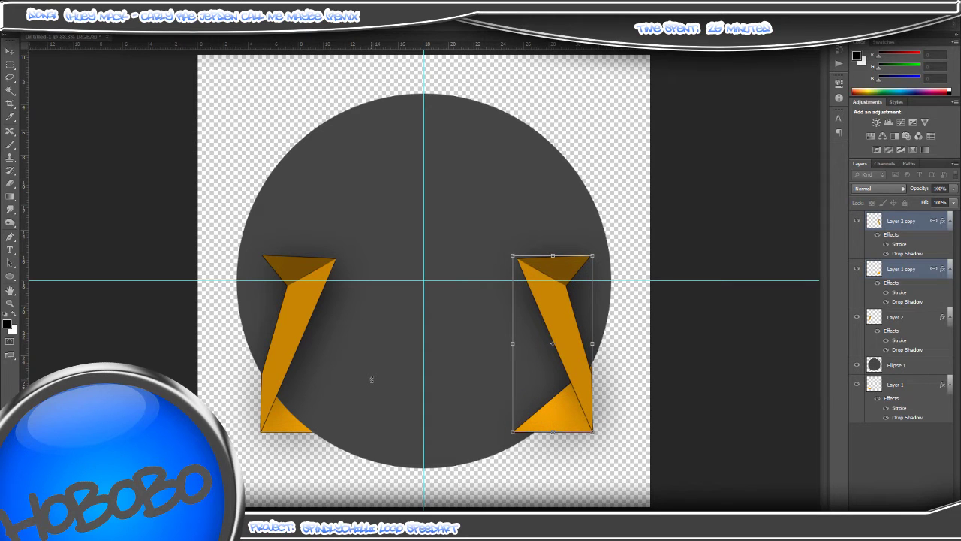
key("Left")
key("Left")
key("Left")
key("Left")
key("Left")
key("Left")
Step: Stack the Layer 2 copy arm above the Ellipse 1 circle and the Layer 1 copy triangle beneath it
left_click_drag(924, 271, 912, 375)
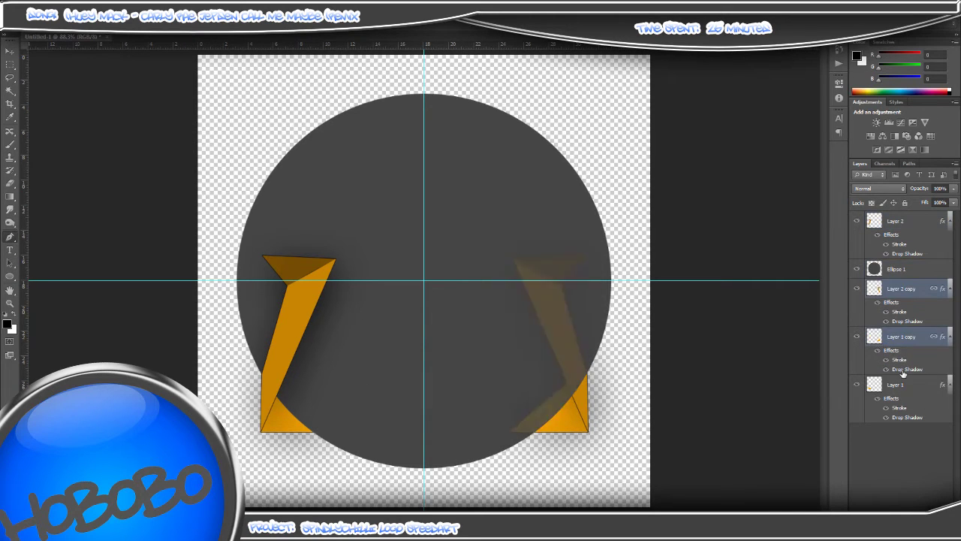
left_click_drag(910, 295, 916, 259)
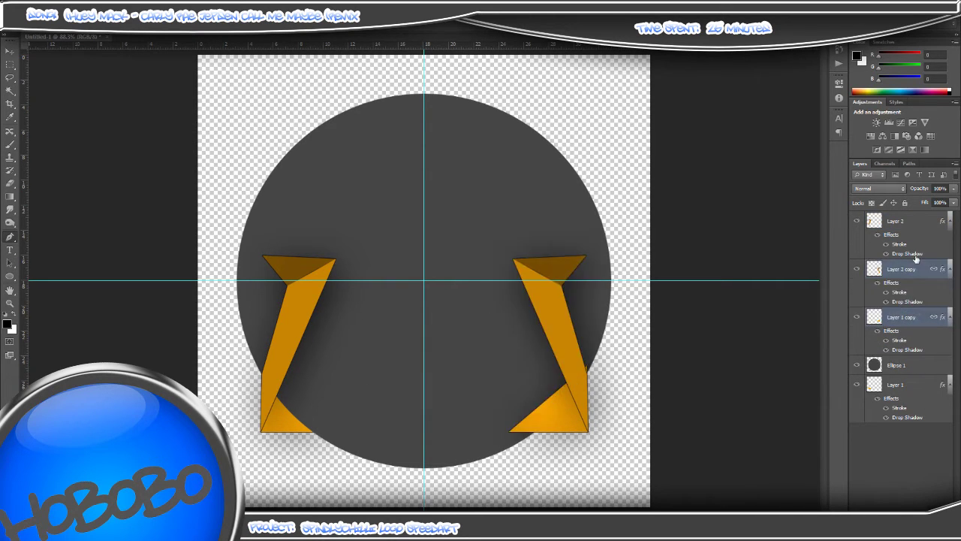
left_click(905, 321)
left_click_drag(906, 321, 905, 373)
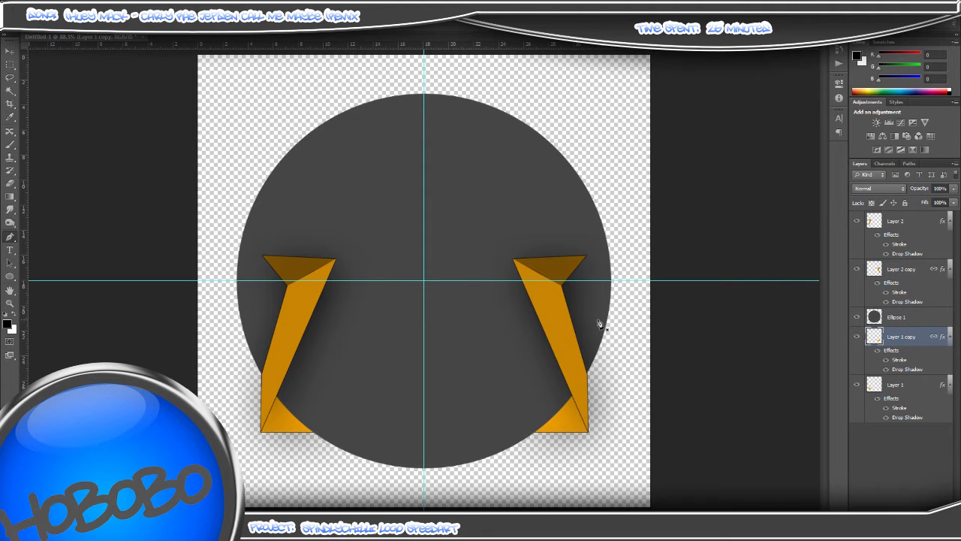
Step: Add a white text layer reading "SpindlyCHILLE" on the circle
left_click(9, 254)
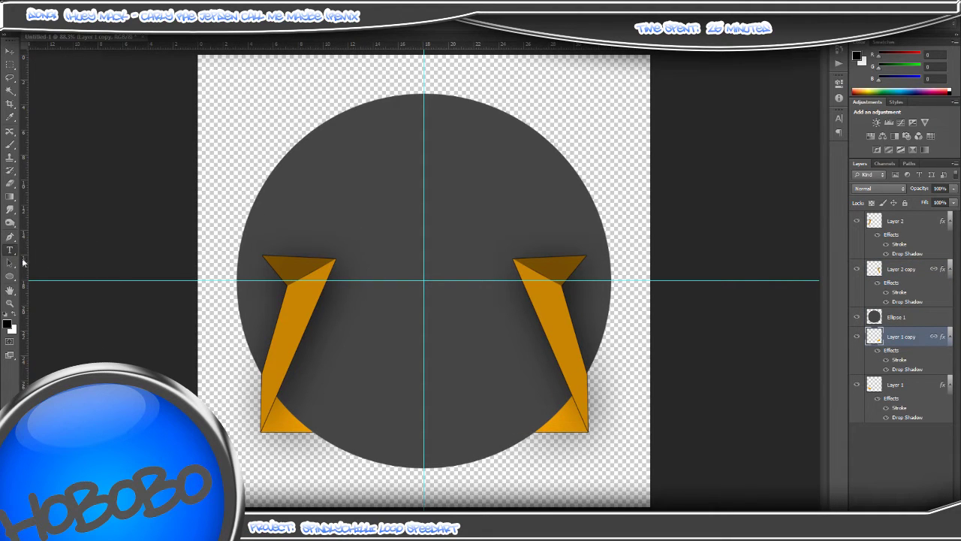
left_click(360, 263)
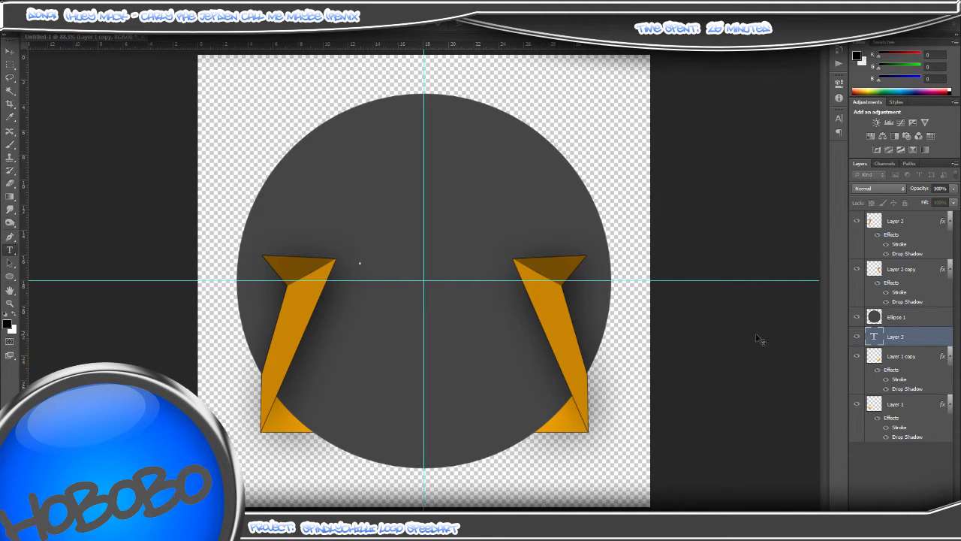
type("ille")
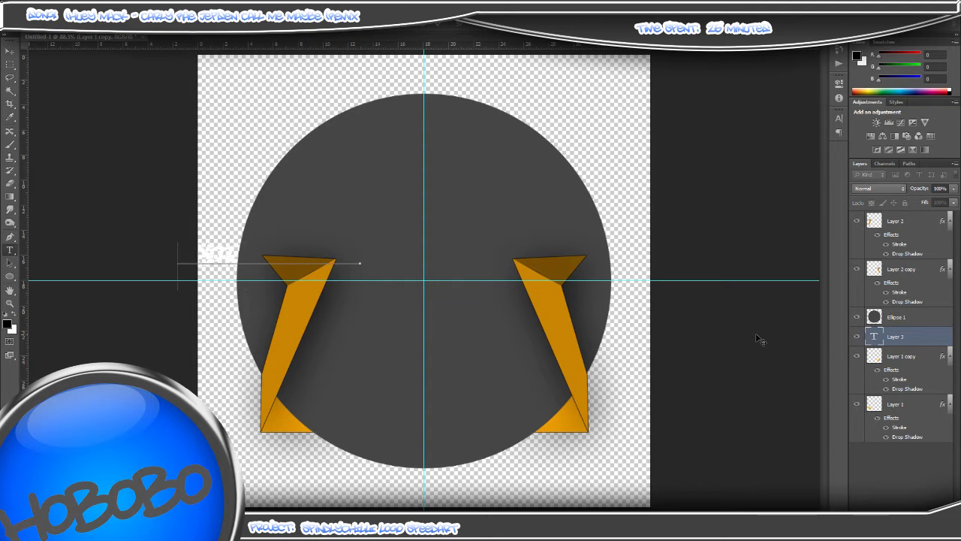
Step: Centre the SpindlyCHILLE text between the two arms and stack its layer beneath the arms, directly above Ellipse 1
left_click_drag(895, 334, 897, 217)
key("v")
left_click_drag(422, 238, 558, 242)
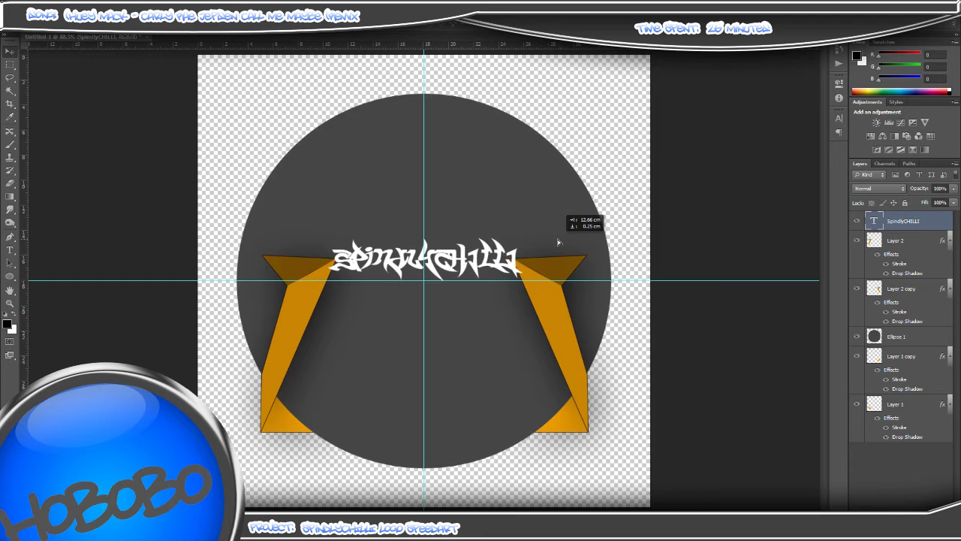
left_click_drag(901, 221, 901, 315)
left_click_drag(455, 259, 457, 275)
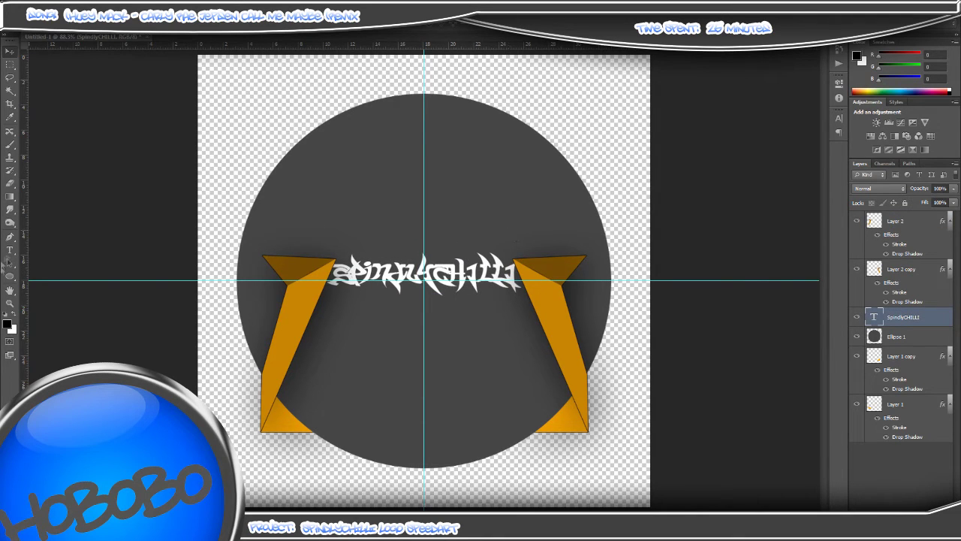
Step: Draw a small black circle overlapping the large circle's upper-left edge and rasterize its layer
left_click(10, 276)
left_click_drag(290, 111, 335, 157)
left_click_drag(520, 109, 564, 181)
key("ctrl+z")
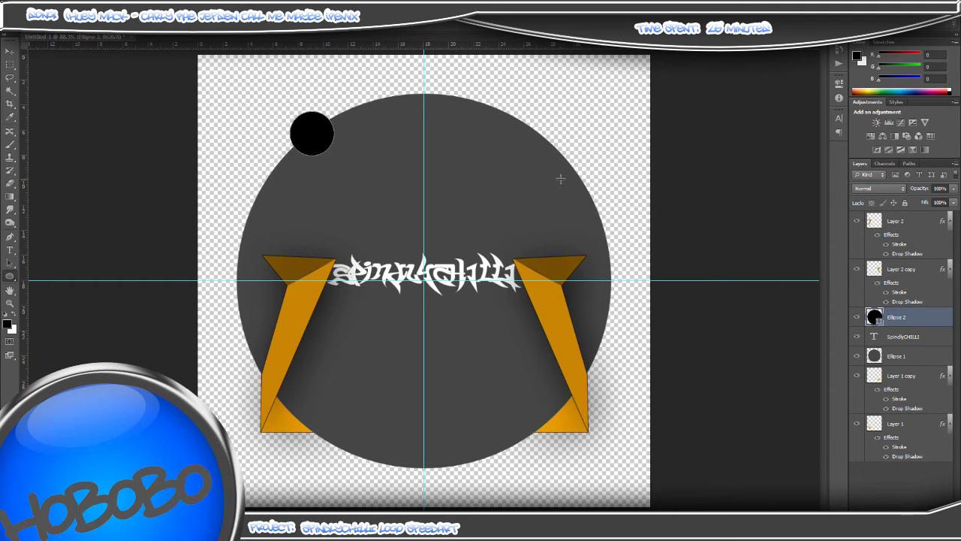
right_click(889, 319)
left_click(806, 213)
Step: Fill the part of the small circle that overlaps the large circle with orange c65900, using Ellipse 1's outline as selection, and deselect
left_click(875, 359, "ctrl")
left_click(11, 196)
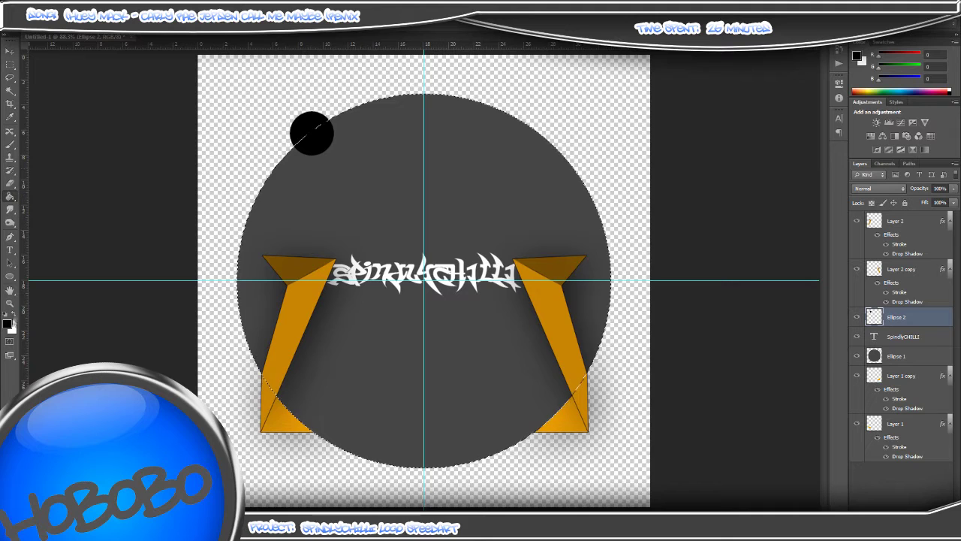
left_click(7, 324)
left_click(513, 408)
mouse_move(469, 305)
left_mouse_down()
mouse_move(460, 330)
mouse_move(396, 344)
left_mouse_up()
left_click(518, 408)
left_click_drag(520, 410, 520, 413)
mouse_move(474, 335)
left_mouse_down()
mouse_move(500, 381)
mouse_move(440, 284)
mouse_move(501, 312)
mouse_move(501, 323)
left_mouse_up()
left_click_drag(520, 410, 520, 417)
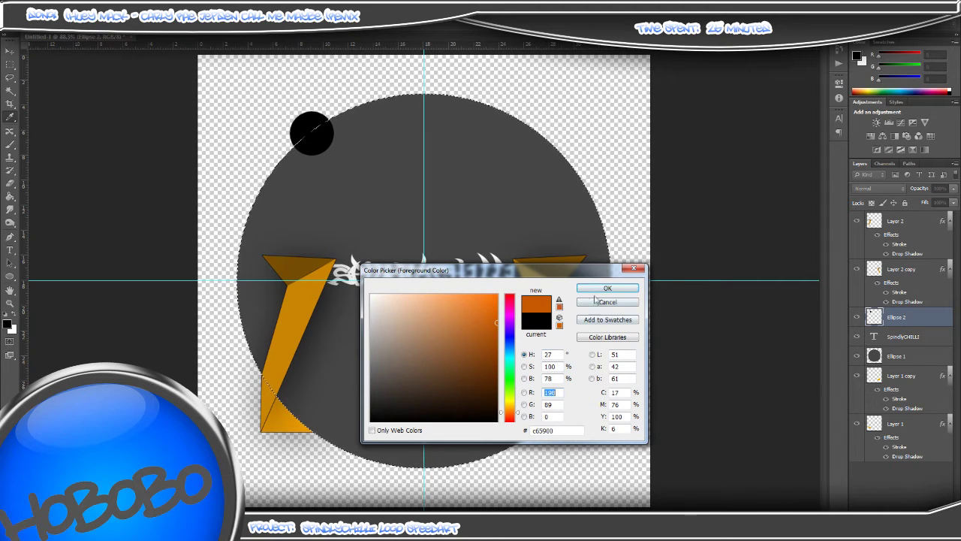
left_click(608, 289)
left_click(319, 141)
left_click(9, 65)
left_click(316, 176)
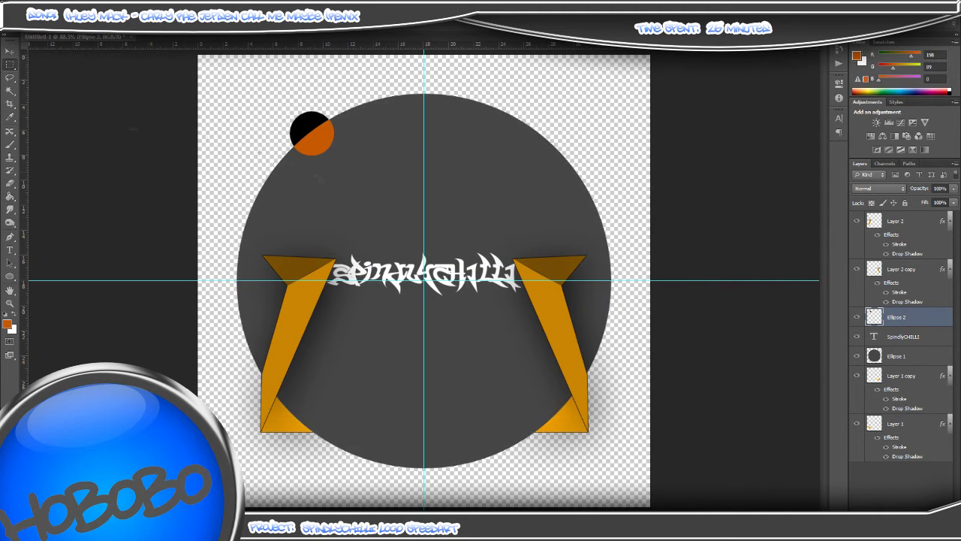
Step: Add a new layer at the bottom of the stack and fill it with the same orange as the background
left_click(10, 197)
left_click(243, 134)
key("ctrl+z")
left_click(929, 519)
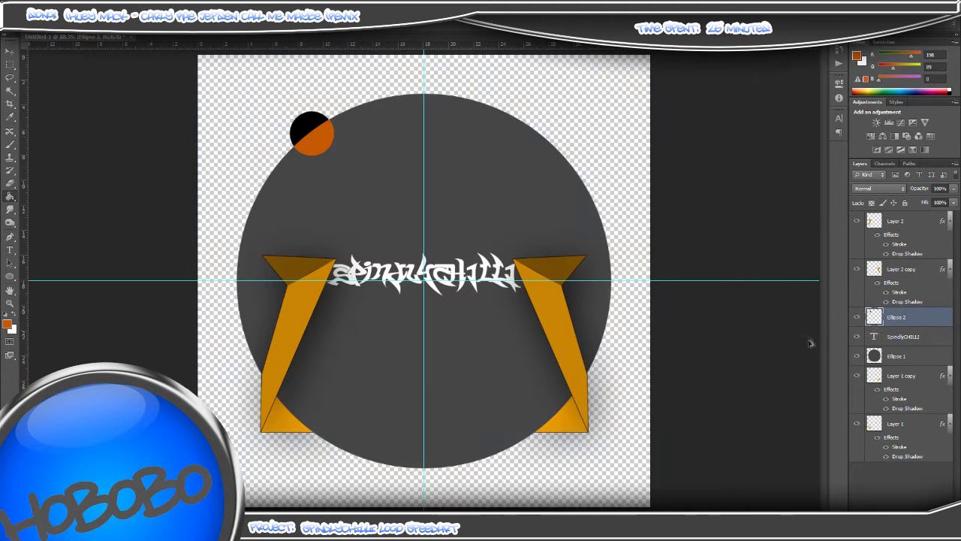
left_click_drag(901, 317, 901, 479)
left_click(640, 174)
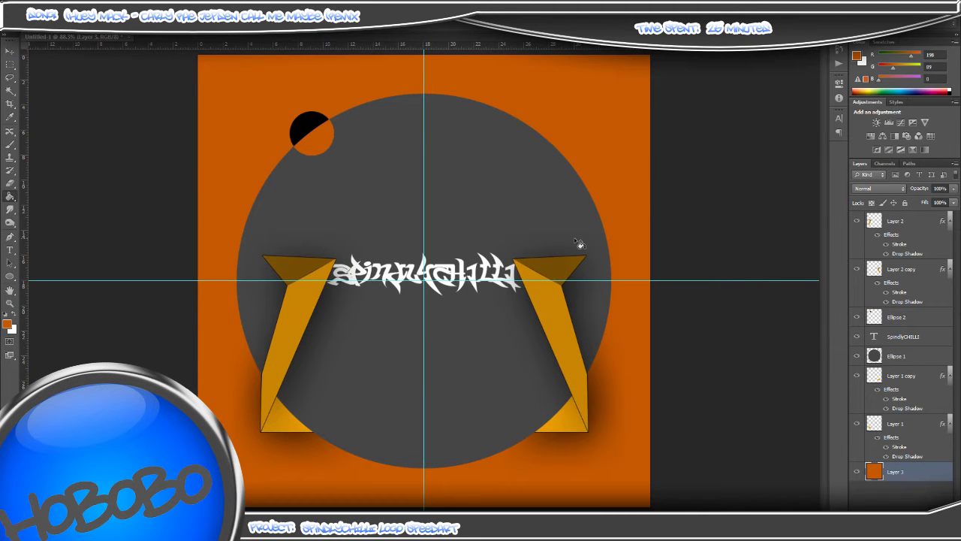
Step: Fill the small circle's black part with the large circle's dark grey, RGB 70, 70, 70
left_click(8, 326)
left_click(450, 225)
left_click(607, 289)
left_click(537, 128)
key("ctrl+z")
left_click(909, 319)
left_click(309, 122)
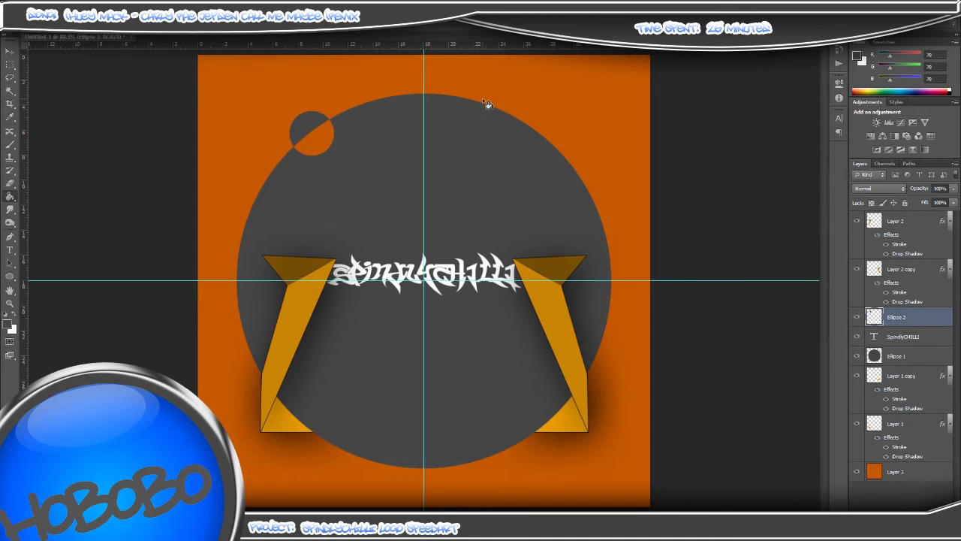
Step: Add a Stroke effect to the small circle's layer, Ellipse 2, with its position set to Inside
right_click(900, 317)
left_click(781, 142)
left_click(369, 176)
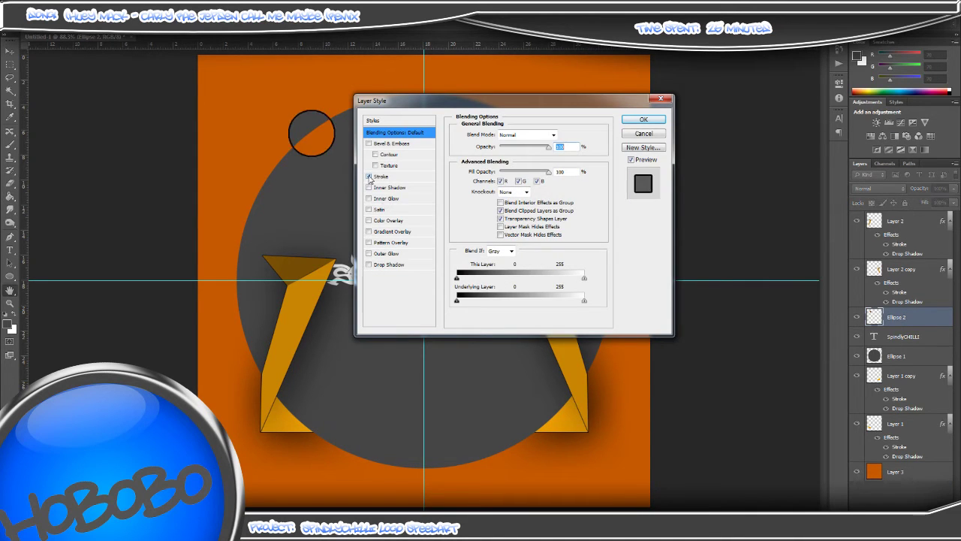
left_click(384, 179)
left_click(506, 145)
left_click(501, 155)
Step: Colour the small circle's stroke with the orange sampled from the background and apply the layer style
left_click(474, 203)
left_click(330, 227)
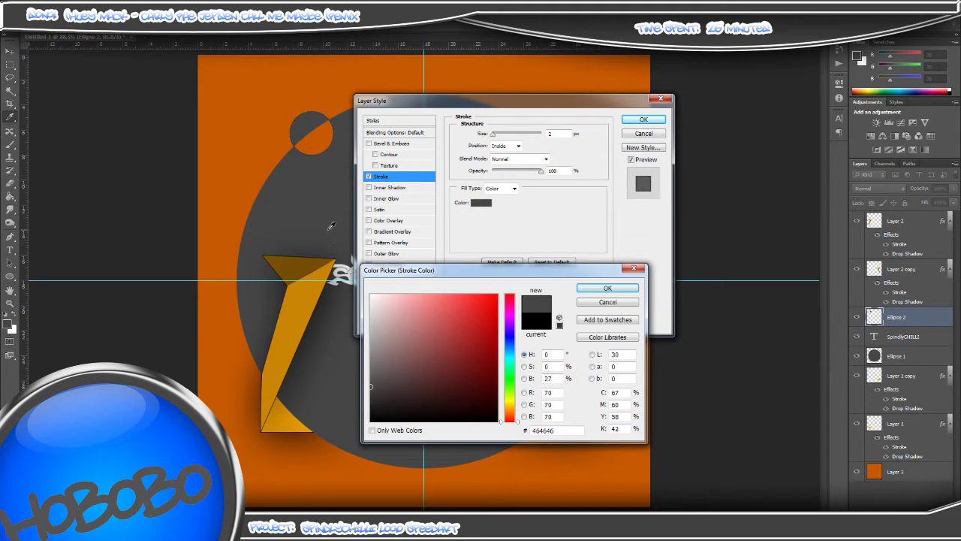
left_click(243, 189)
left_click(320, 209)
left_click(215, 193)
left_click(607, 288)
left_click_drag(493, 134, 491, 134)
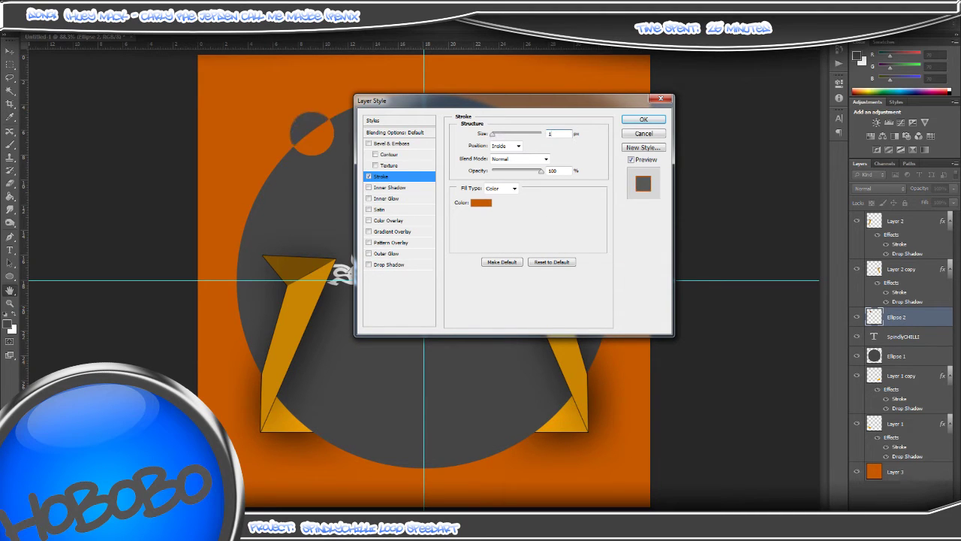
left_click(368, 188)
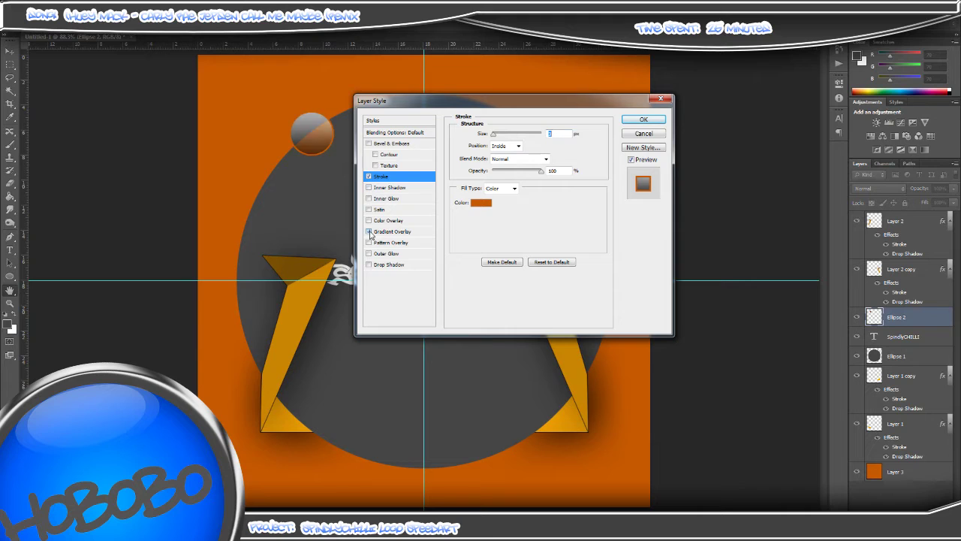
left_click(369, 254)
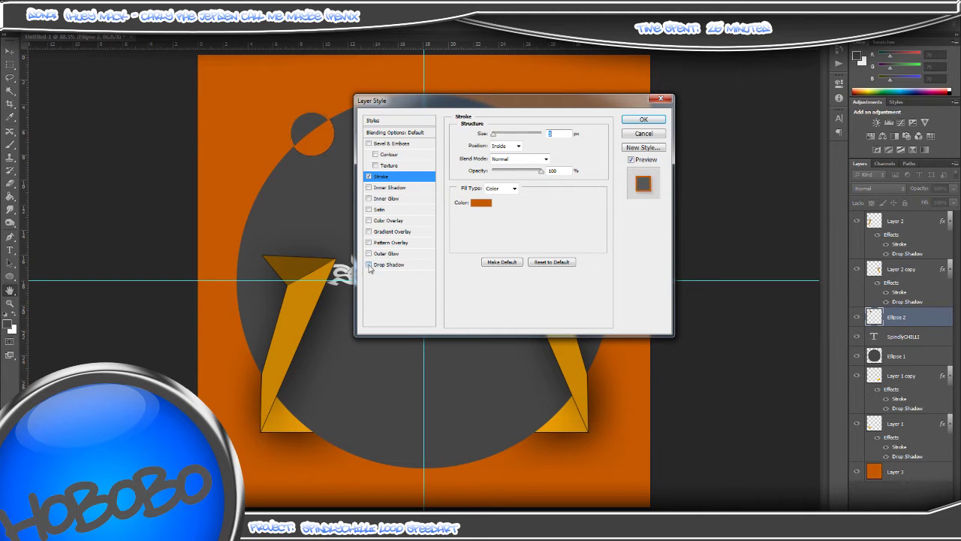
left_click(635, 121)
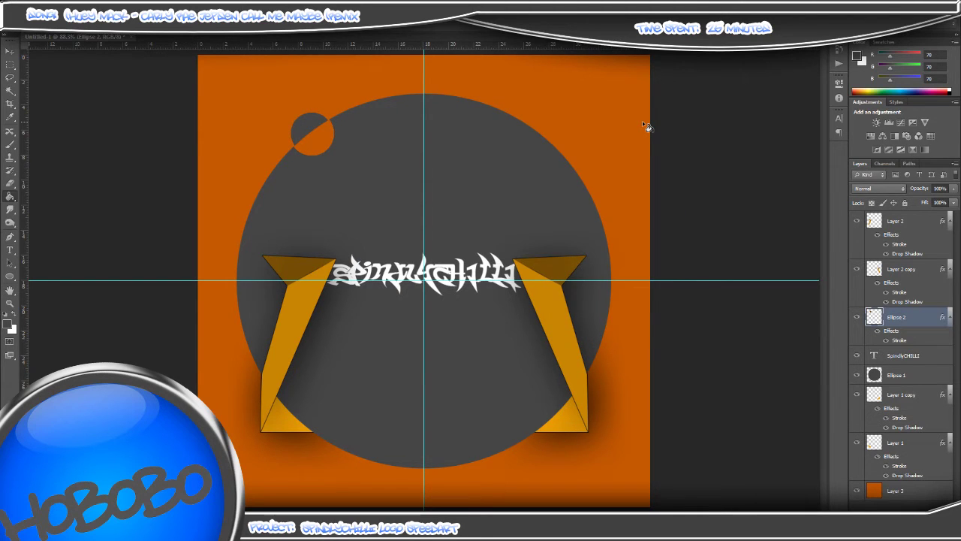
Step: Add an outside Stroke effect to the SpindlyCHILLE text, coloured with the golden orange sampled from the arm
right_click(903, 355)
left_click(789, 127)
left_click(667, 153)
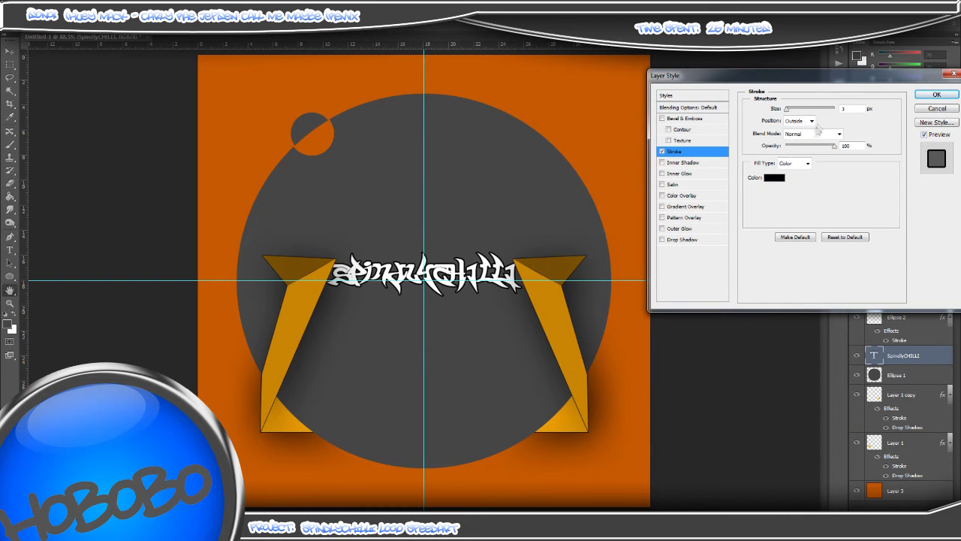
left_click(774, 177)
type("ad1818")
left_click_drag(349, 269, 604, 230)
left_click(636, 368)
left_click(623, 257)
left_click(303, 309)
left_click(717, 244)
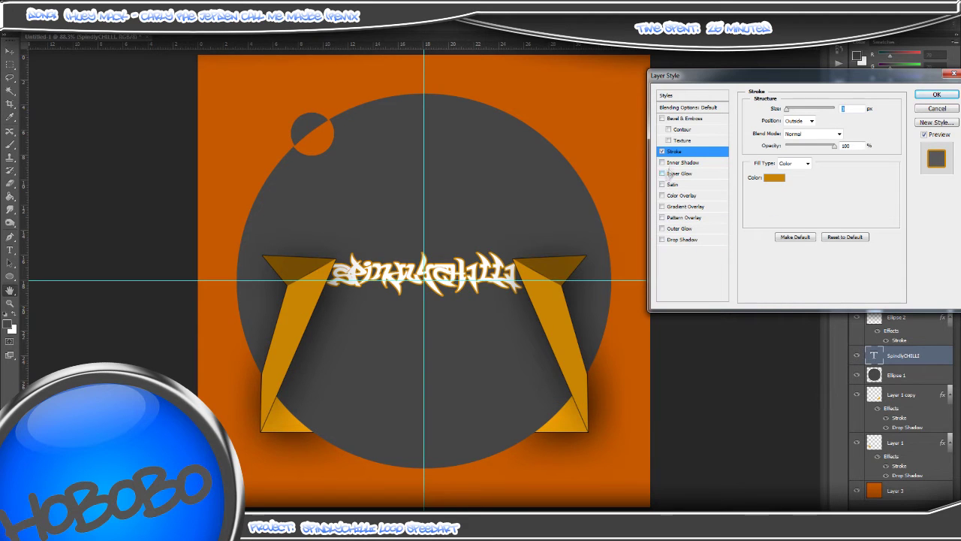
Step: Try a linear Gradient Overlay from light grey to white on the SpindlyCHILLE text
left_click(661, 206)
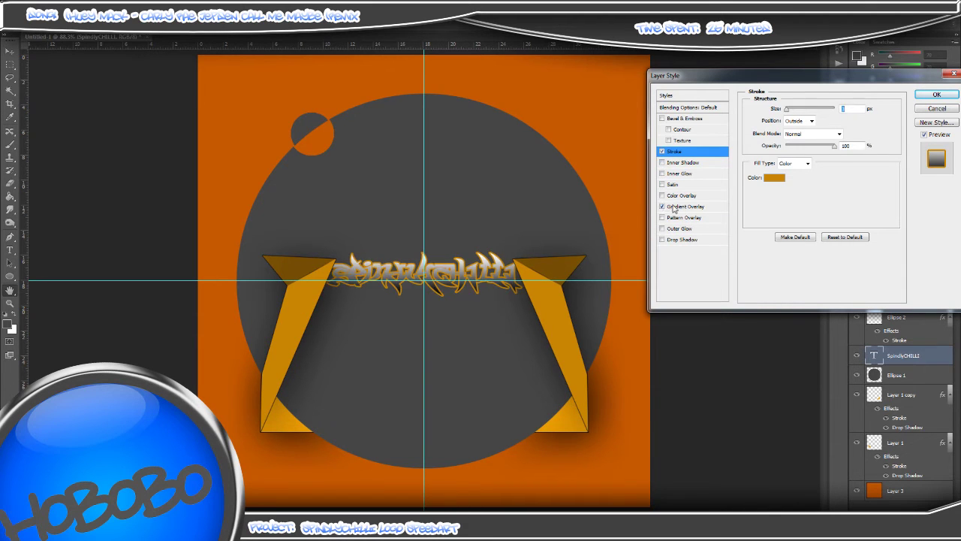
left_click(685, 206)
left_click(811, 132)
left_click_drag(368, 65, 654, 121)
double_click(561, 292)
left_click(472, 229)
left_click(737, 248)
double_click(755, 293)
left_click(498, 293)
left_click(499, 253)
left_click(734, 246)
double_click(563, 294)
double_click(562, 293)
left_click(734, 248)
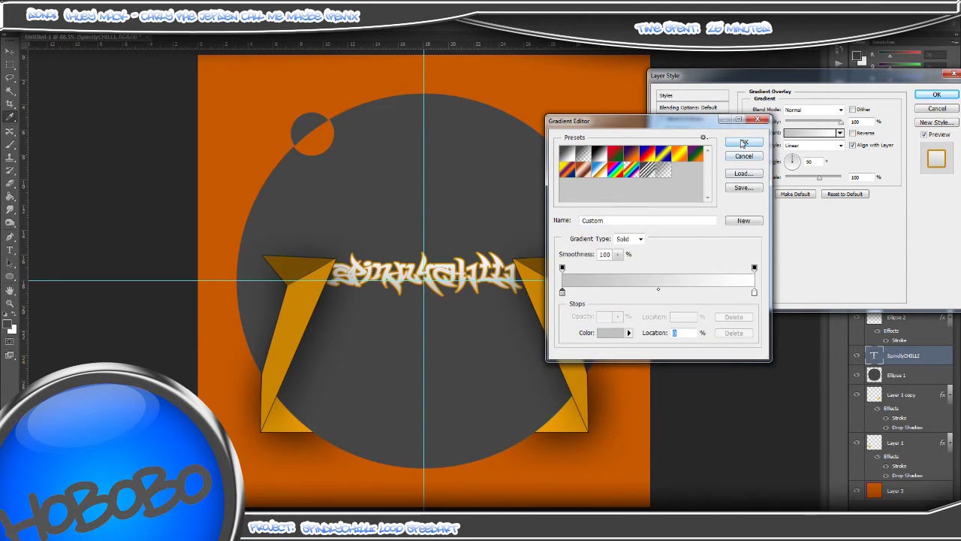
left_click(744, 142)
left_click(937, 94)
right_click(905, 358)
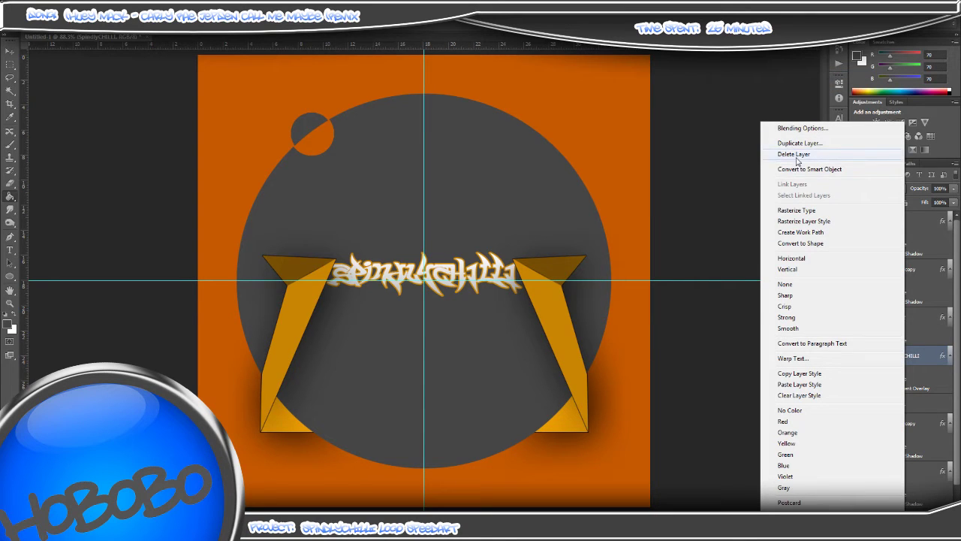
left_click(789, 212)
key("ctrl+z")
Step: Set the SpindlyCHILLE text's stroke size to 2 px and turn off its Gradient Overlay
right_click(910, 361)
left_click(807, 128)
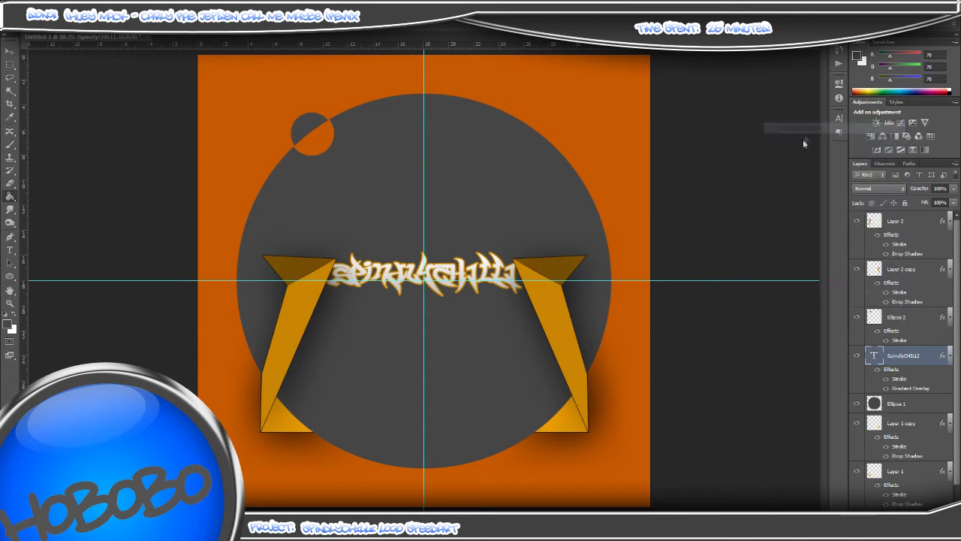
left_click(683, 152)
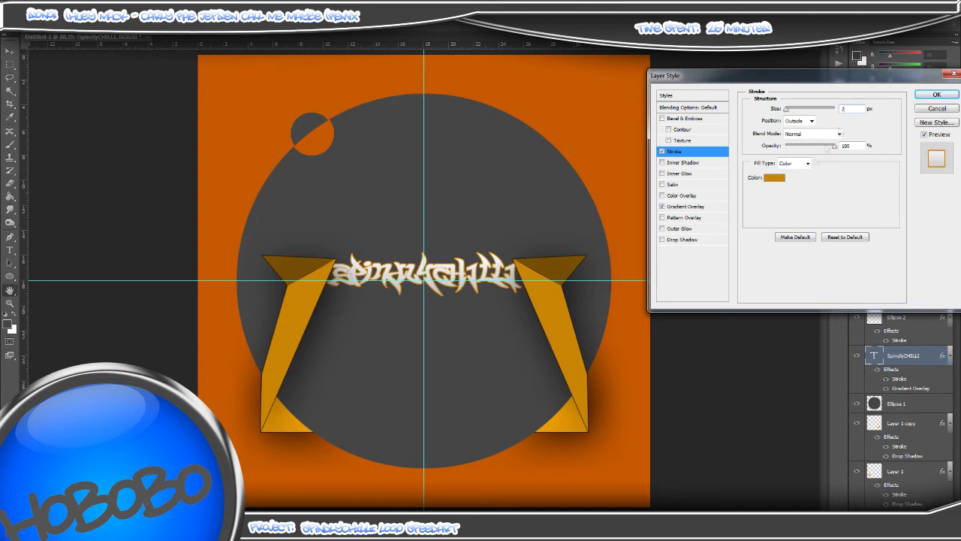
left_click(674, 207)
left_click(662, 206)
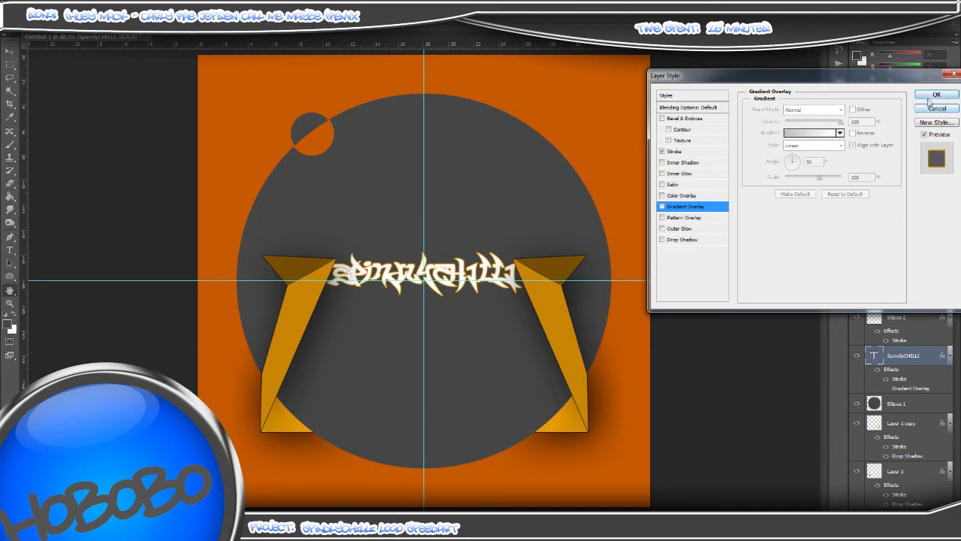
left_click(931, 97)
Step: Set the SpindlyCHILLE text layer's fill to 0% and rasterize its type
left_click_drag(910, 218, 902, 218)
right_click(894, 359)
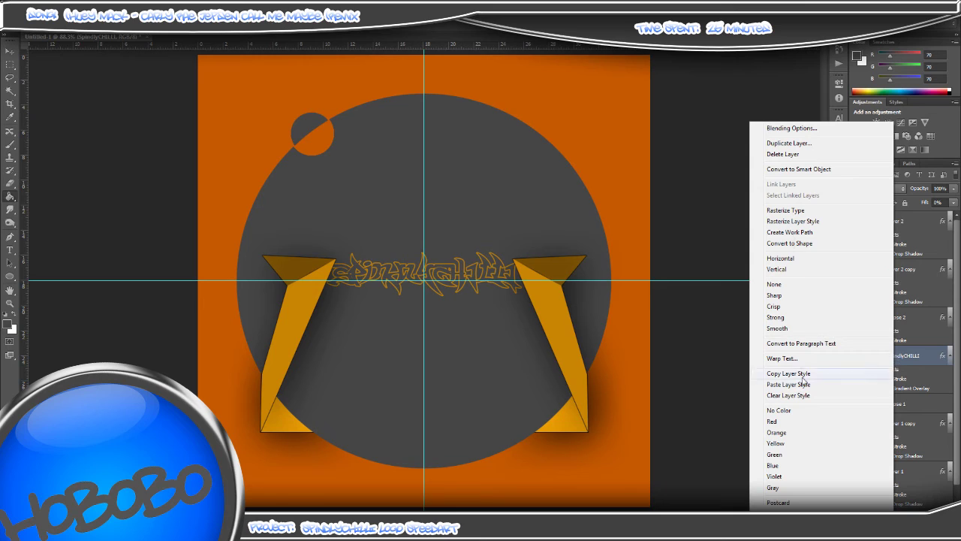
left_click(796, 216)
Step: Draw three closed Pen shapes across the SpindlyCHILLE lettering and fill them with golden orange on a new layer
left_click_drag(504, 278, 485, 235)
key("ctrl+z")
key("p")
left_click_drag(617, 268, 657, 246)
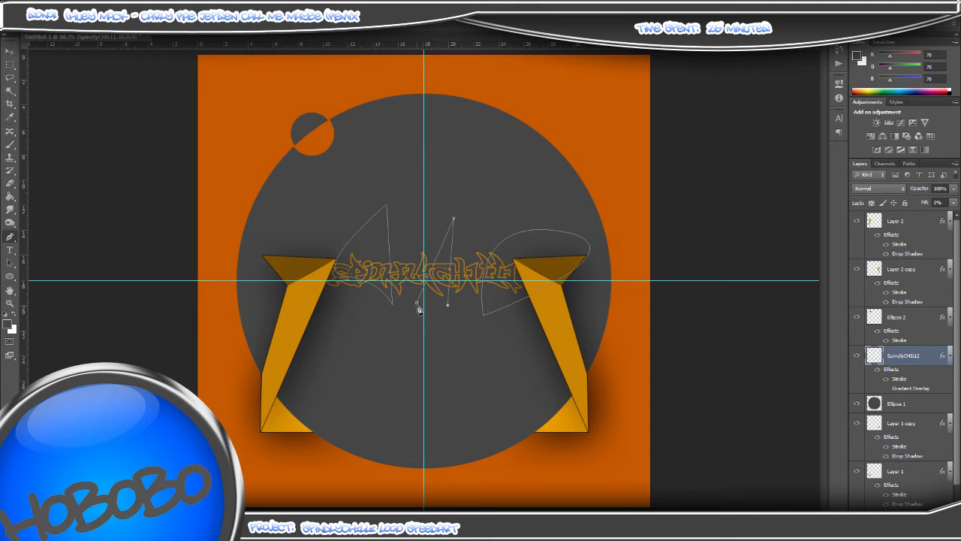
left_click(936, 515)
right_click(592, 359)
left_click(637, 181)
left_click(518, 143)
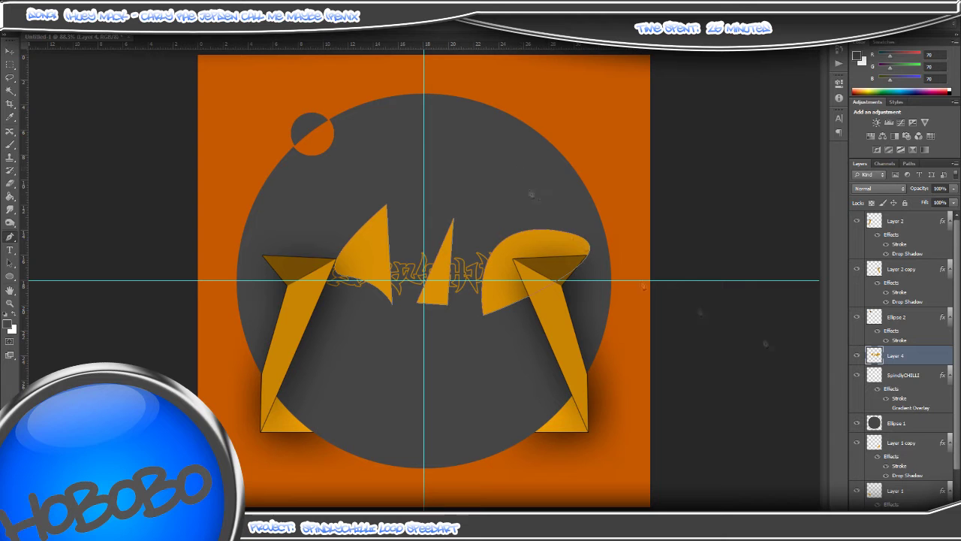
Step: Load the SpindlyCHILLE lettering's pixels as a selection and invert it to select everything outside the letters
left_click(881, 377, "ctrl")
right_click(881, 377)
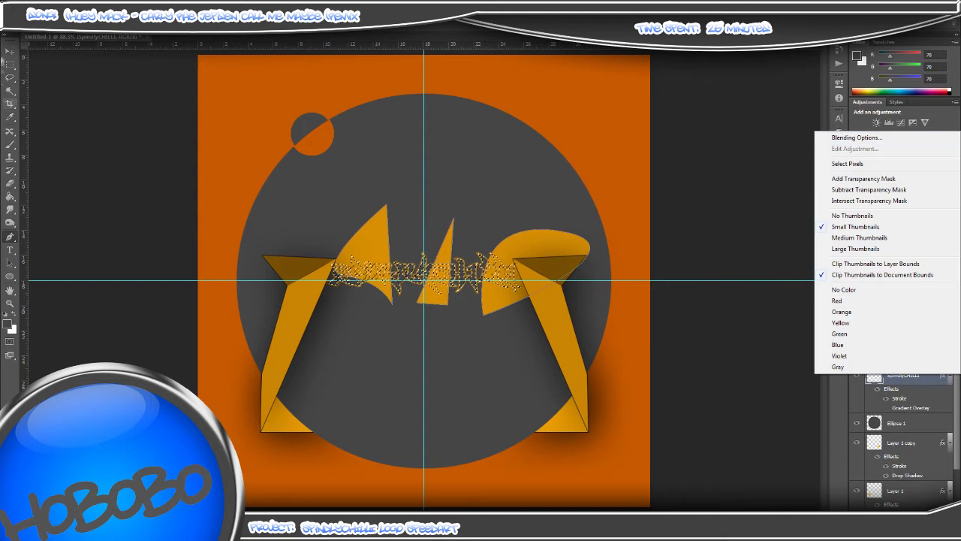
left_click(14, 68)
right_click(241, 135)
left_click(286, 152)
Step: Erase the golden shapes on Layer 4 outside the lettering, deselect and delete the Pen path
left_click(9, 184)
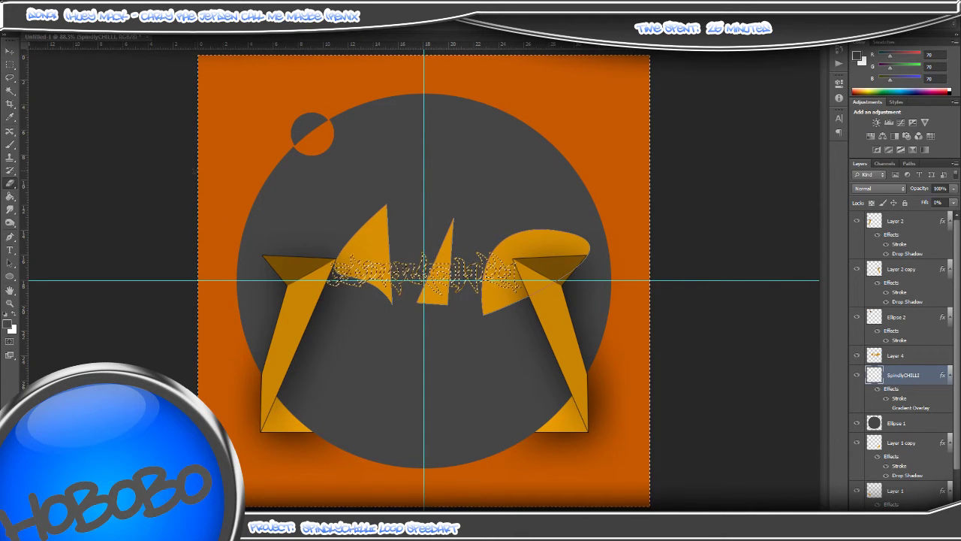
left_click(38, 23)
left_click(405, 280)
left_click(909, 358)
mouse_move(547, 272)
left_mouse_down()
mouse_move(492, 278)
mouse_move(364, 234)
left_mouse_up()
right_click(367, 187)
left_click(384, 193)
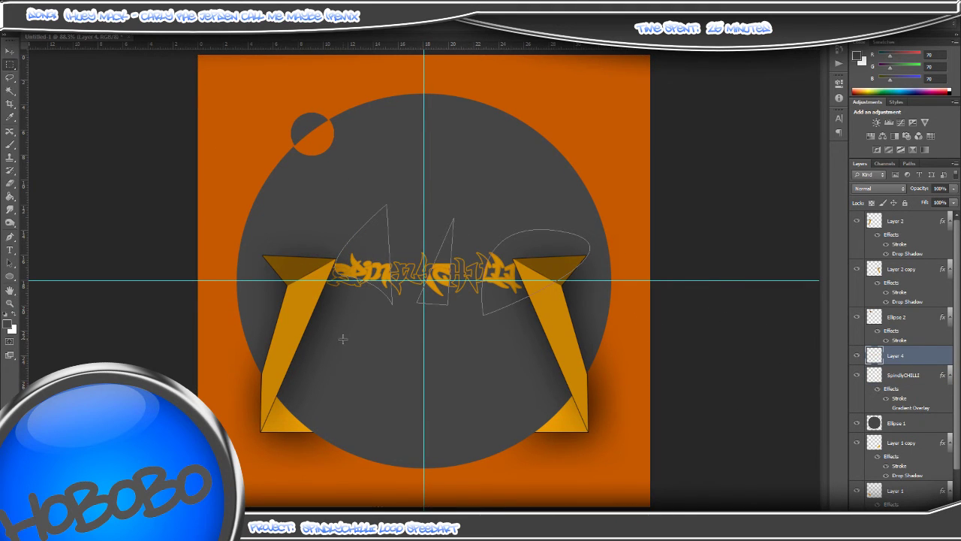
left_click(10, 237)
right_click(267, 256)
left_click(292, 274)
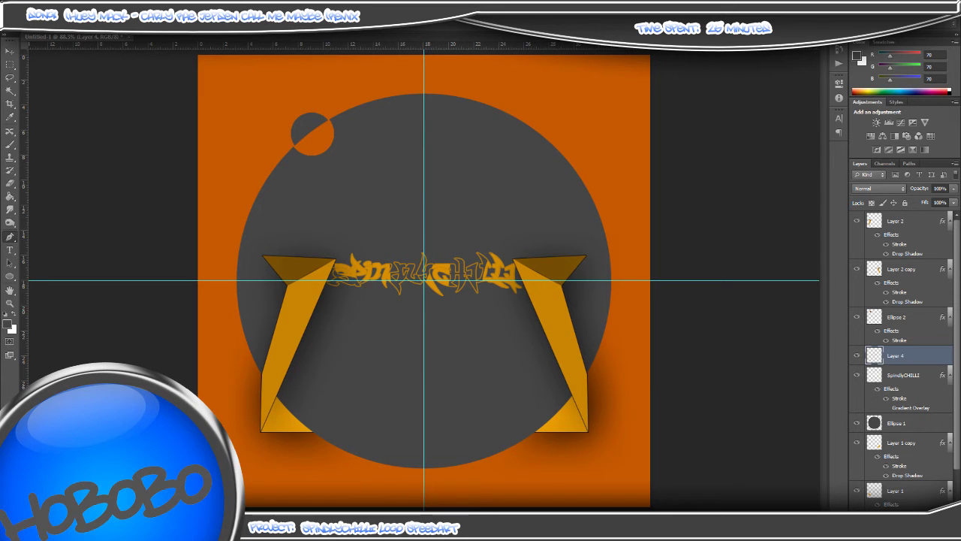
Step: Fill a new layer above Layer 4 with black and set its blend mode to Screen
key("ctrl+shift+alt+n")
left_click(10, 196)
left_click(7, 323)
left_click_drag(519, 360, 481, 442)
left_click(735, 247)
left_click(551, 189)
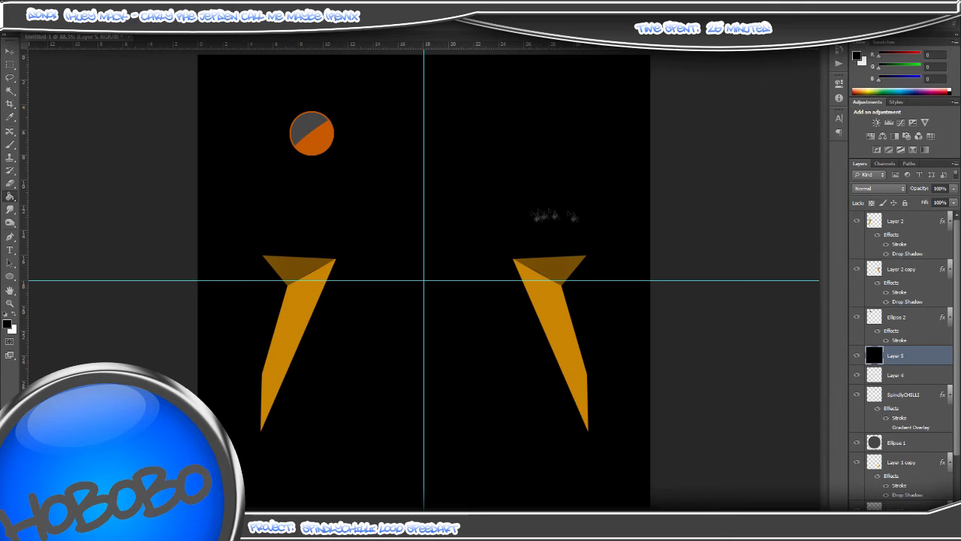
left_click(878, 188)
left_click(875, 269)
Step: Add a Pattern Overlay with a diagonal line pattern to the black Layer 5
right_click(908, 356)
left_click(815, 142)
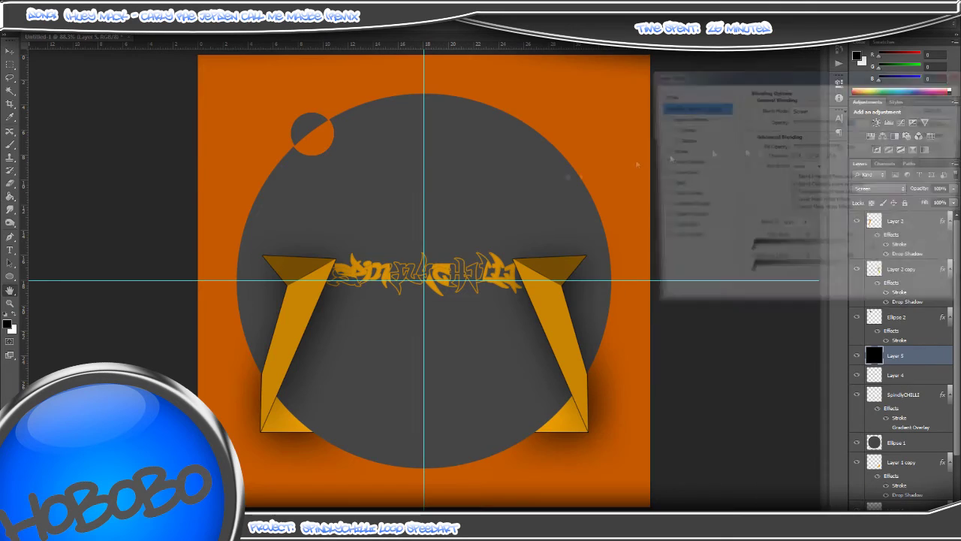
left_click(662, 218)
left_click(684, 218)
left_click(817, 144)
left_click(832, 191)
left_click(753, 207)
left_click(816, 190)
left_click(753, 208)
left_click(936, 94)
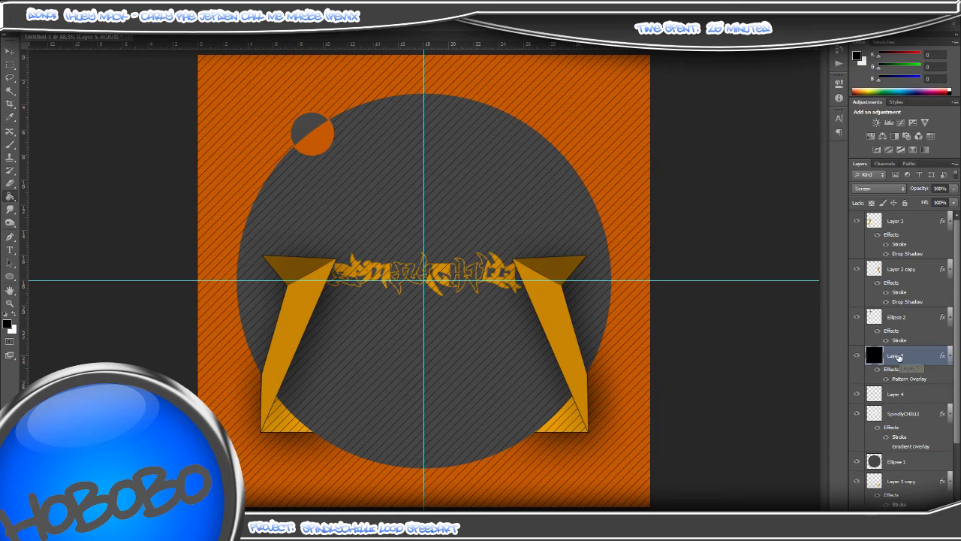
Step: Erase Layer 5 outside Layer 4's golden letter fills and reduce the scale of its diagonal Pattern Overlay
left_click(878, 398, "ctrl")
left_click(10, 64)
right_click(408, 193)
left_click(432, 214)
left_click(10, 183)
mouse_move(315, 202)
left_mouse_down()
mouse_move(249, 148)
mouse_move(338, 420)
mouse_move(497, 460)
mouse_move(609, 159)
mouse_move(398, 107)
mouse_move(555, 79)
mouse_move(631, 83)
left_mouse_up()
left_click(10, 65)
key("ctrl+d")
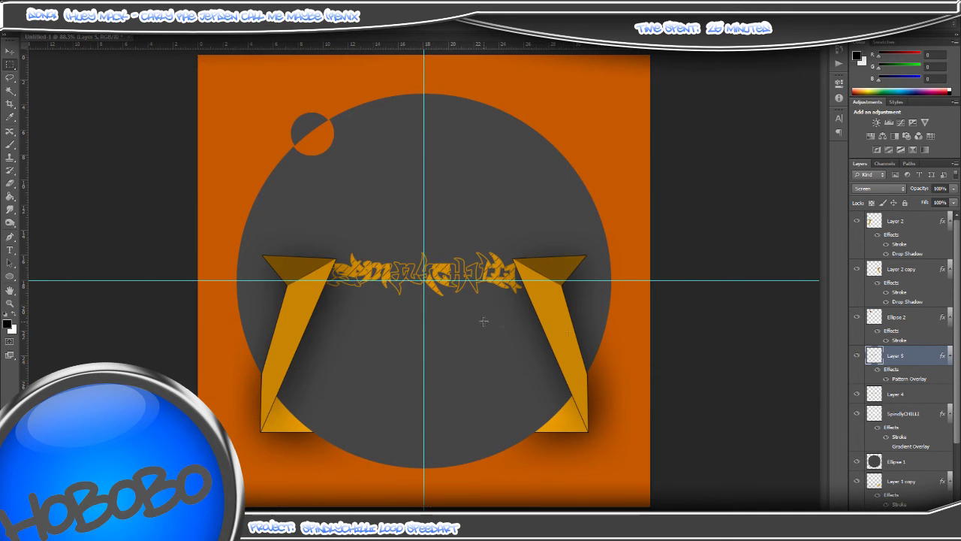
double_click(909, 379)
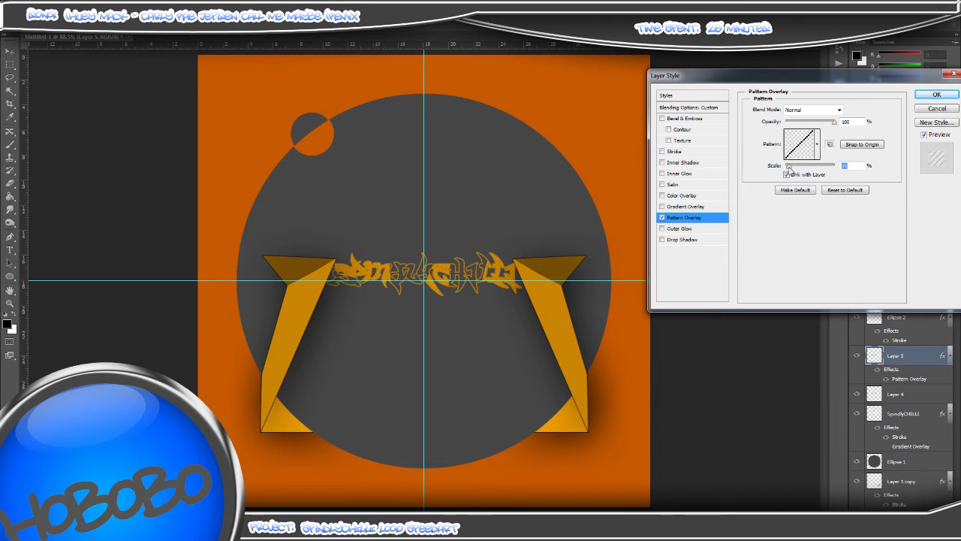
left_click(935, 94)
Step: Open the Stroke effect's colour on the SpindlyCHILLE lettering layer
left_click(901, 413)
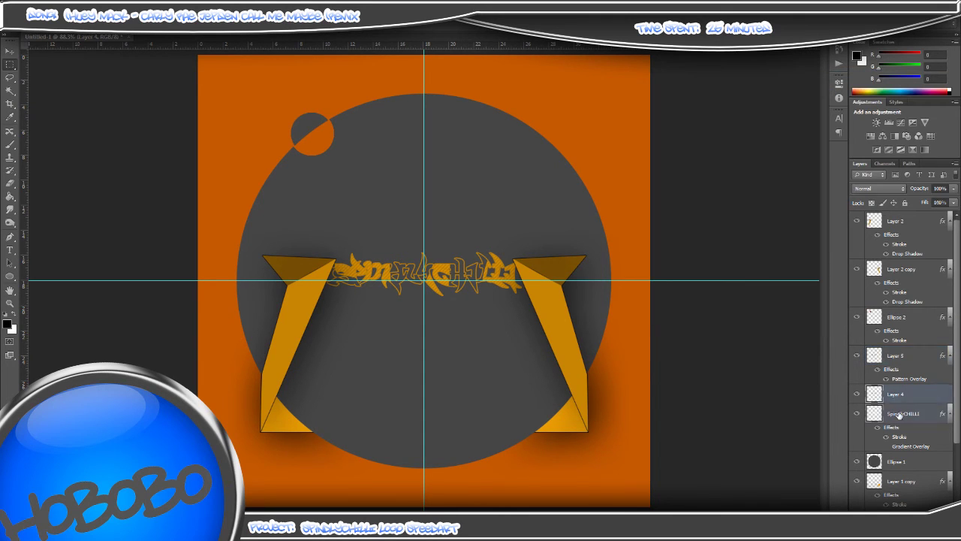
right_click(901, 413)
left_click(860, 57)
left_click(669, 152)
left_click(774, 178)
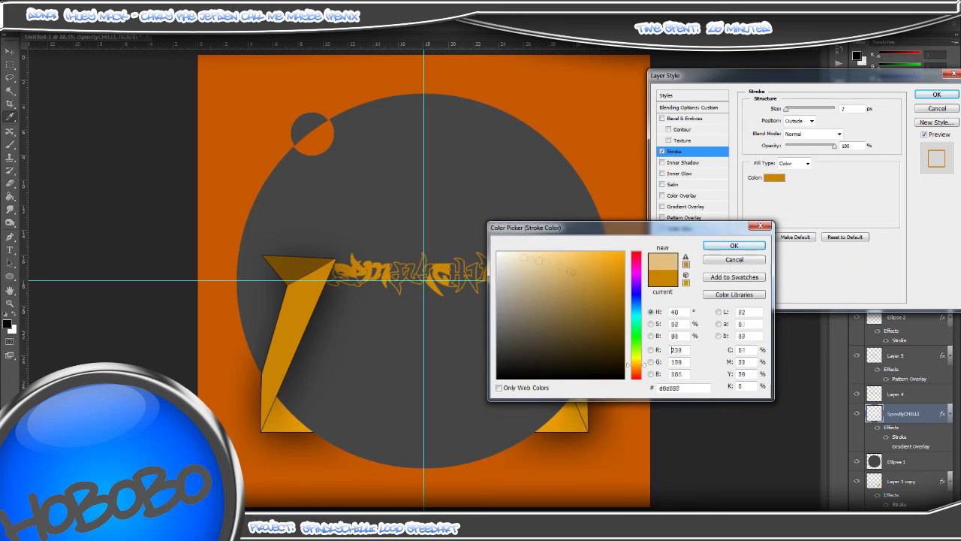
Step: Try white and colours sampled from the background, small circle and arm for the lettering's stroke
left_click(497, 253)
left_click(270, 132)
left_click(289, 269)
left_click(310, 119)
left_click(278, 326)
left_click(290, 475)
left_click(292, 330)
Step: Set the SpindlyCHILLE lettering's stroke to white with a size of 1 px and apply the layer style
mouse_move(510, 300)
left_mouse_down()
mouse_move(497, 291)
mouse_move(497, 253)
left_mouse_up()
left_click(706, 246)
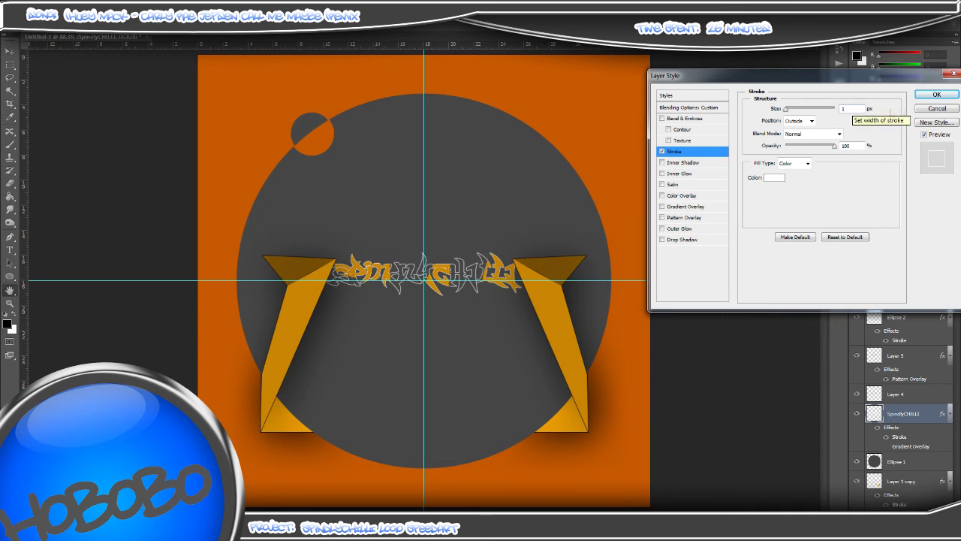
left_click(936, 95)
Step: Add a white 1 px outside Stroke effect to the patterned Layer 5
right_click(908, 355)
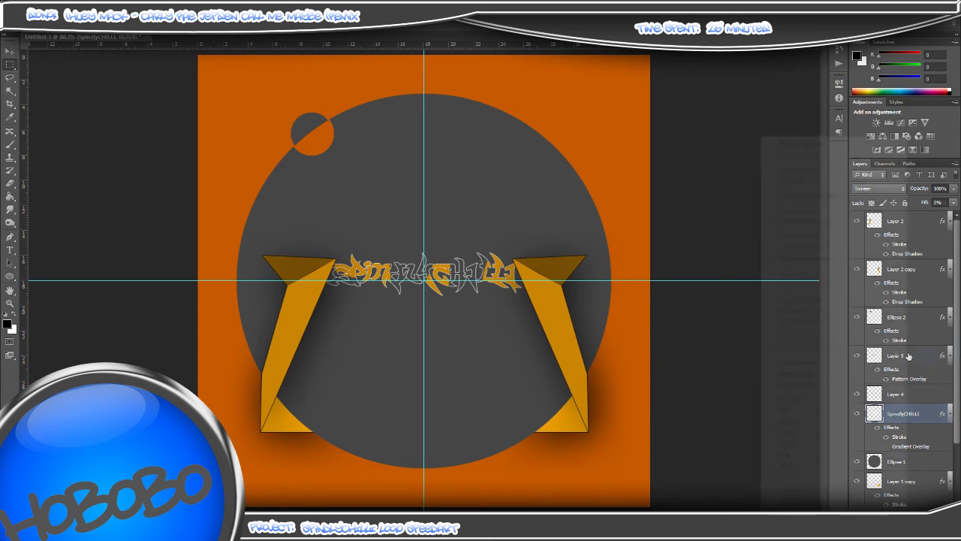
left_click(806, 147)
left_click(675, 152)
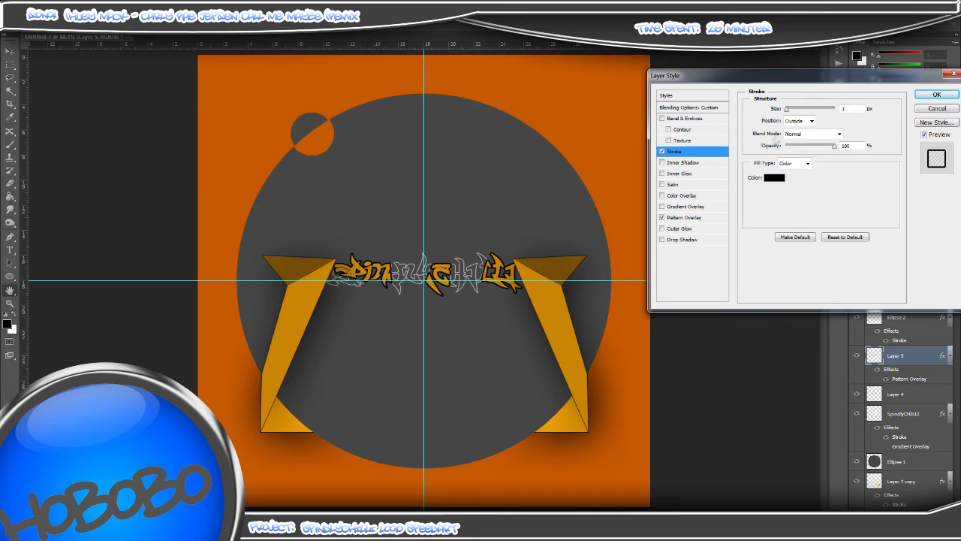
left_click(775, 178)
left_click(709, 247)
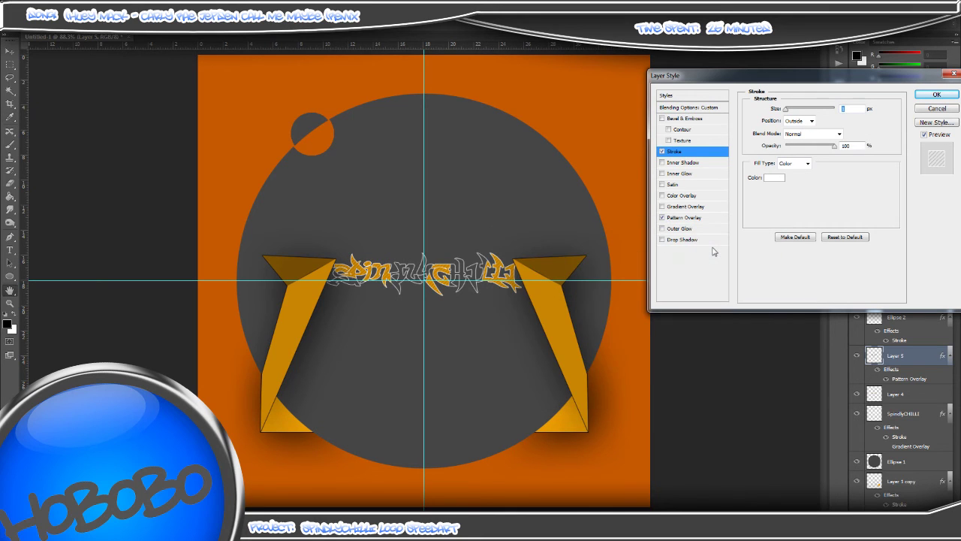
key("Return")
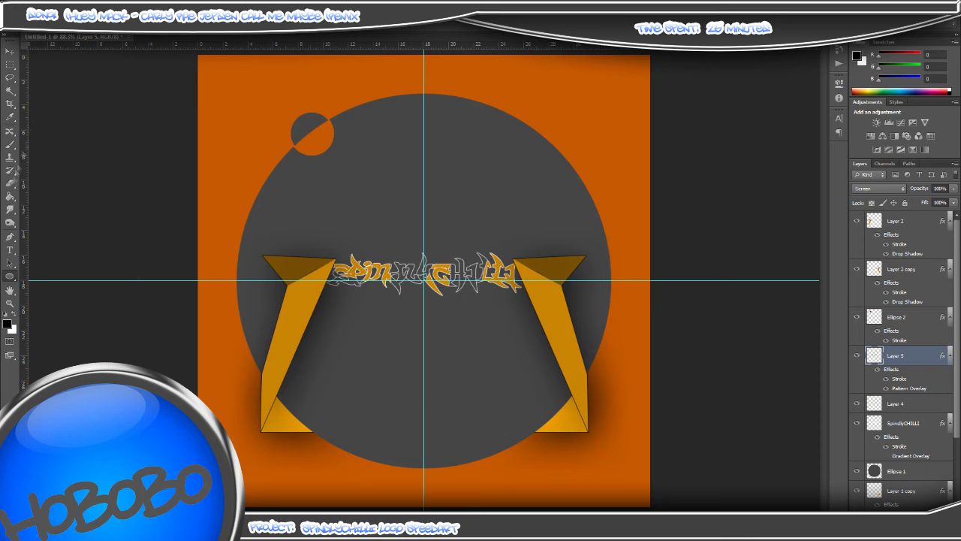
Step: Replace the current brushes with the Dispersion Brushes set for the Brush tool
left_click(9, 144)
left_click(38, 25)
left_click(128, 42)
left_click(170, 233)
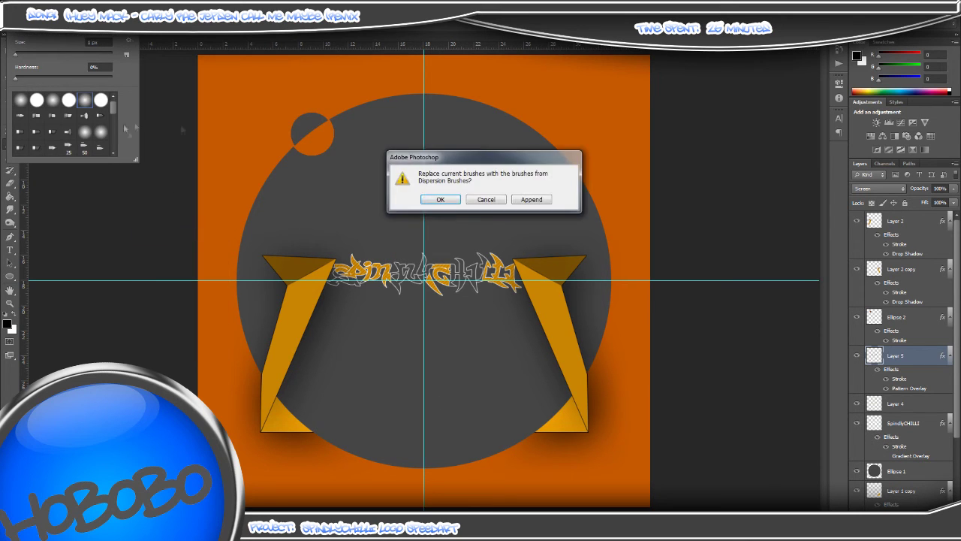
left_click(439, 195)
Step: Choose the second 925 px dispersion brush and reduce its size
left_click(68, 98)
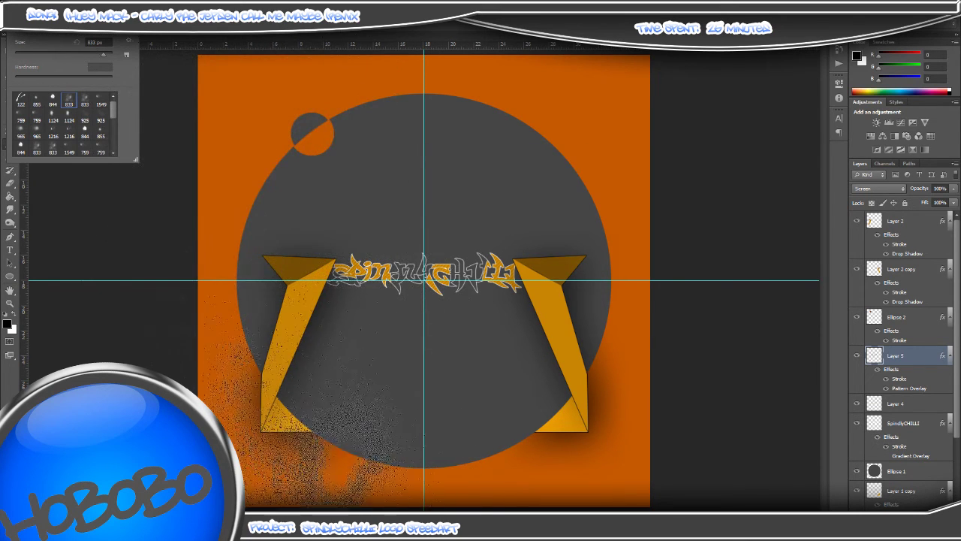
left_click(101, 121)
left_click(73, 55)
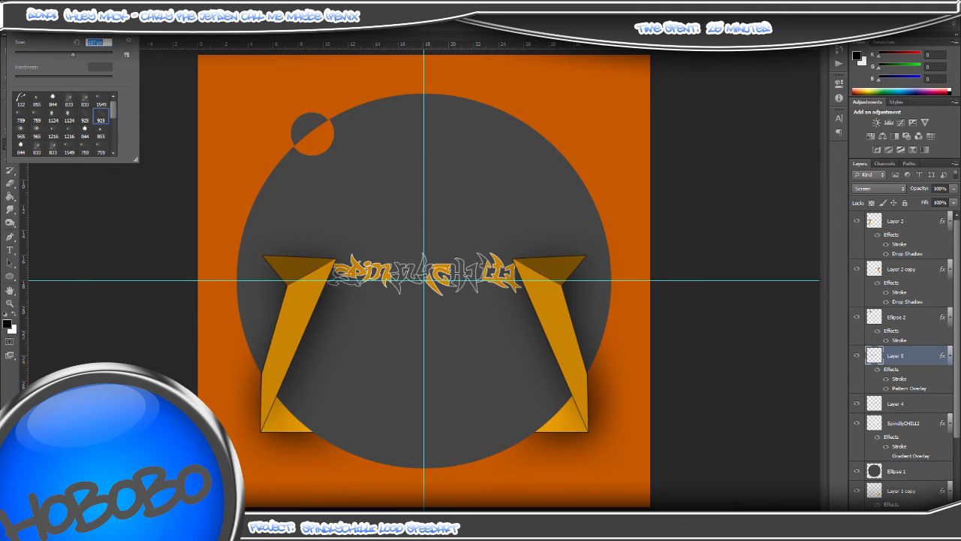
key("Return")
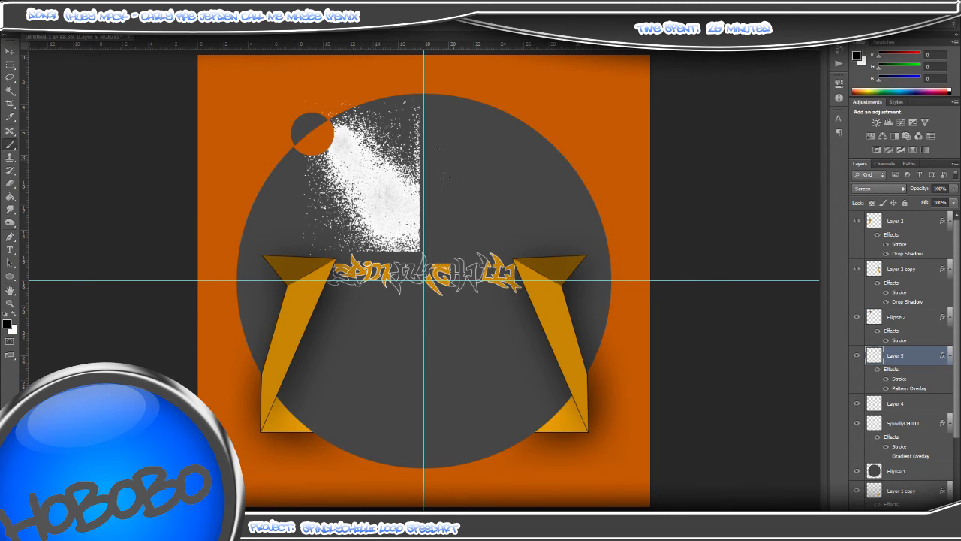
Step: Add a new layer above Layer 5 and undo the black splatter painted on it
key("ctrl+shift+alt+n")
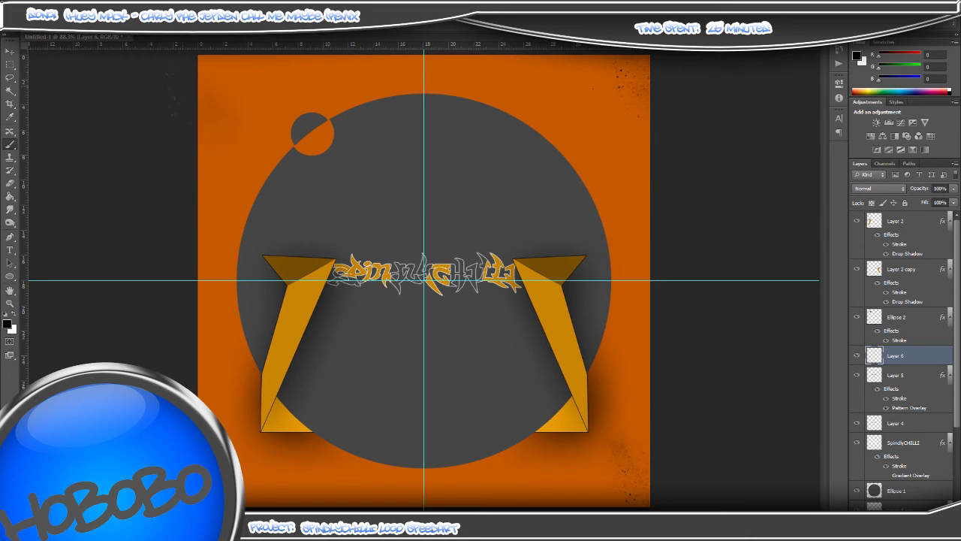
key("ctrl+z")
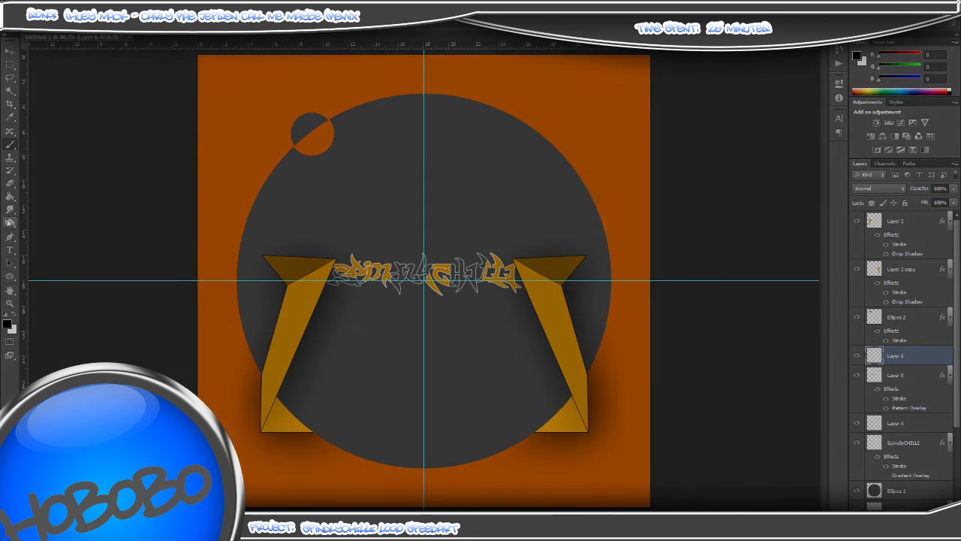